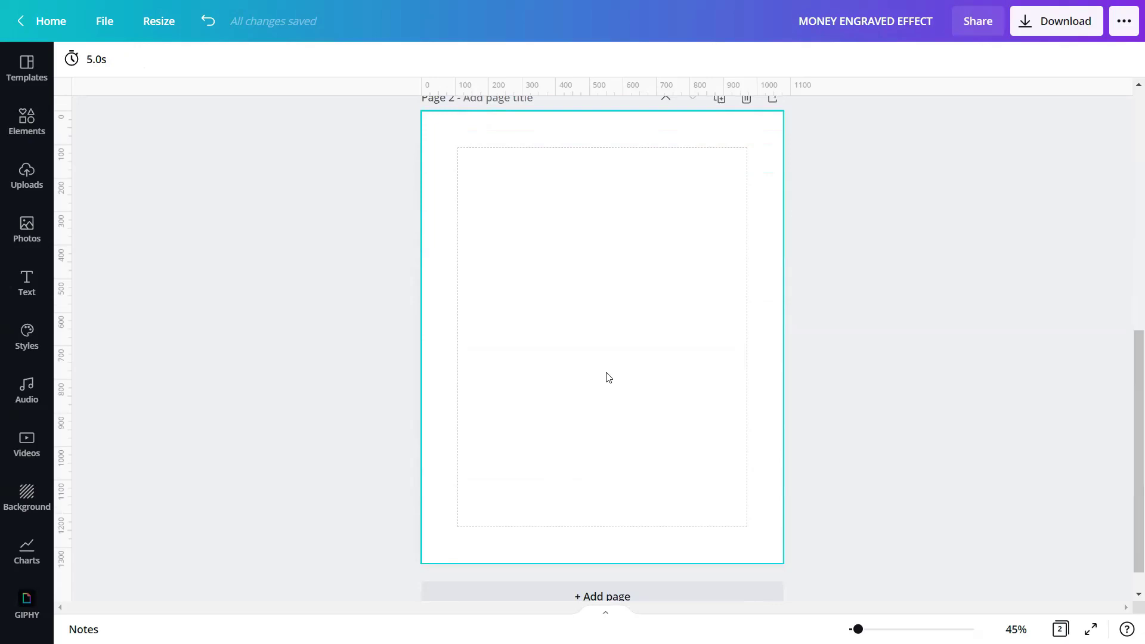
Fill page 2's frame with the Franklin portrait and remove its dark background with Background Remover.
left_click(26, 231)
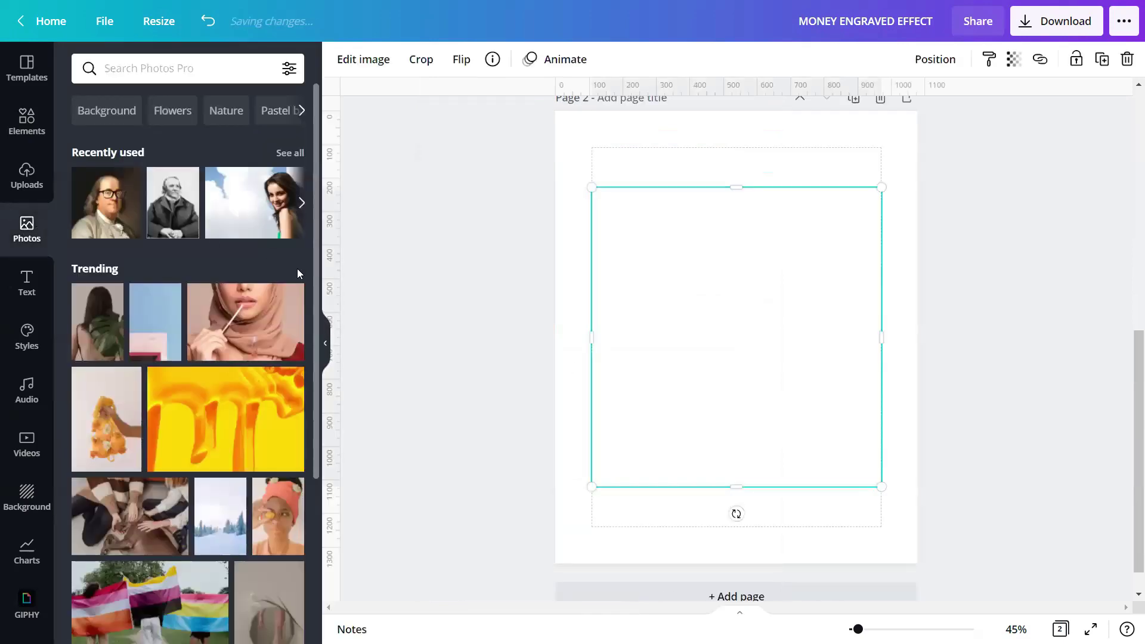
left_click(326, 343)
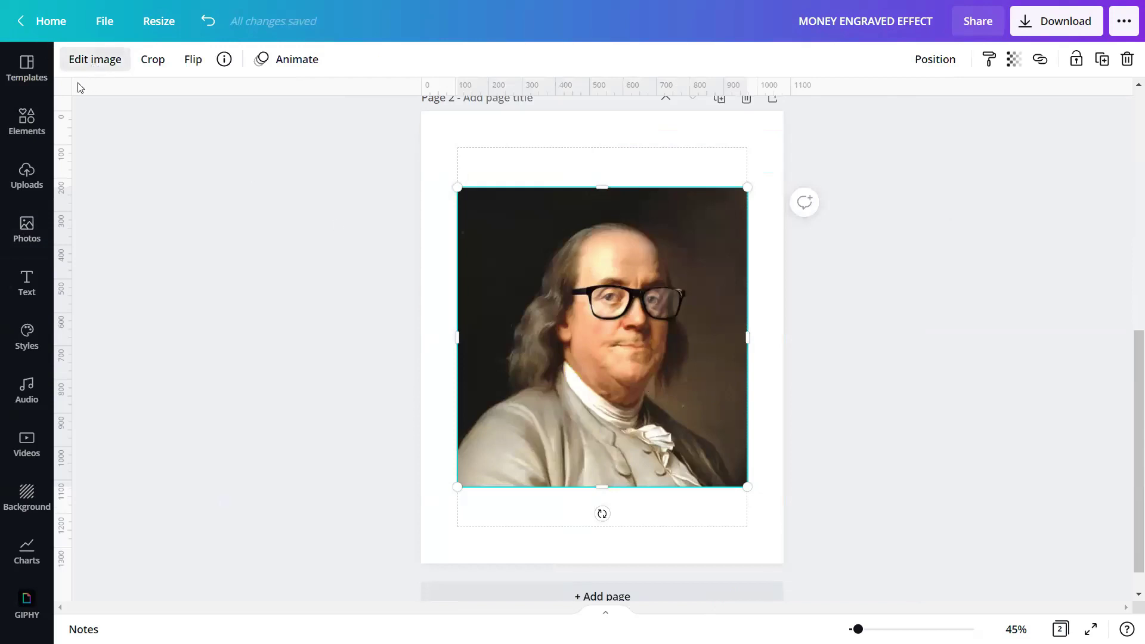
left_click(83, 63)
left_click(137, 296)
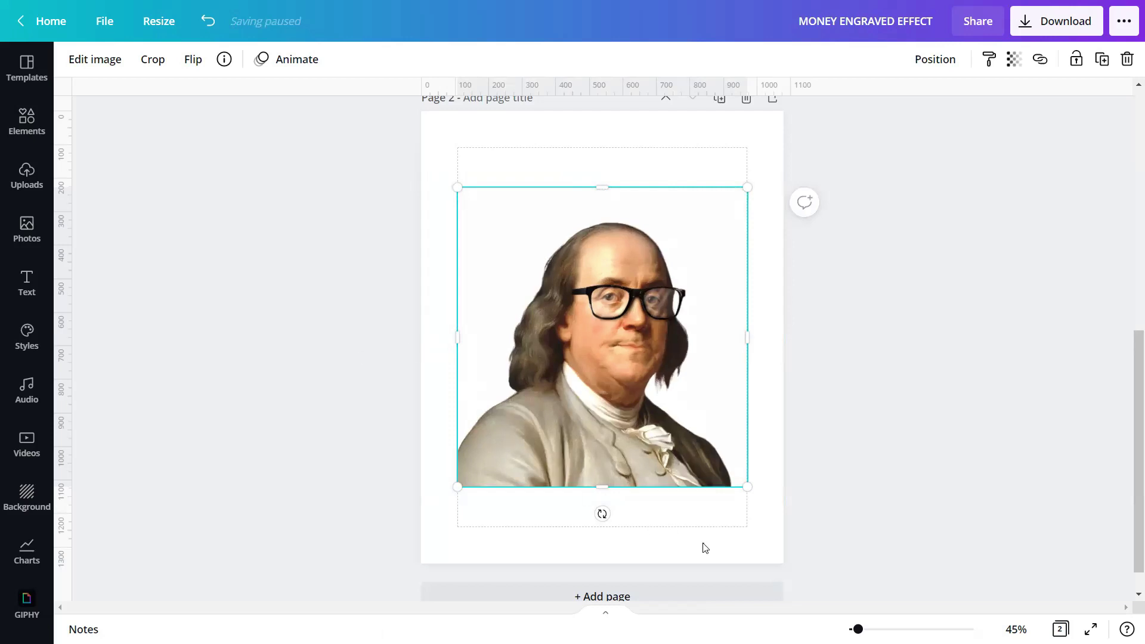
left_click(722, 552)
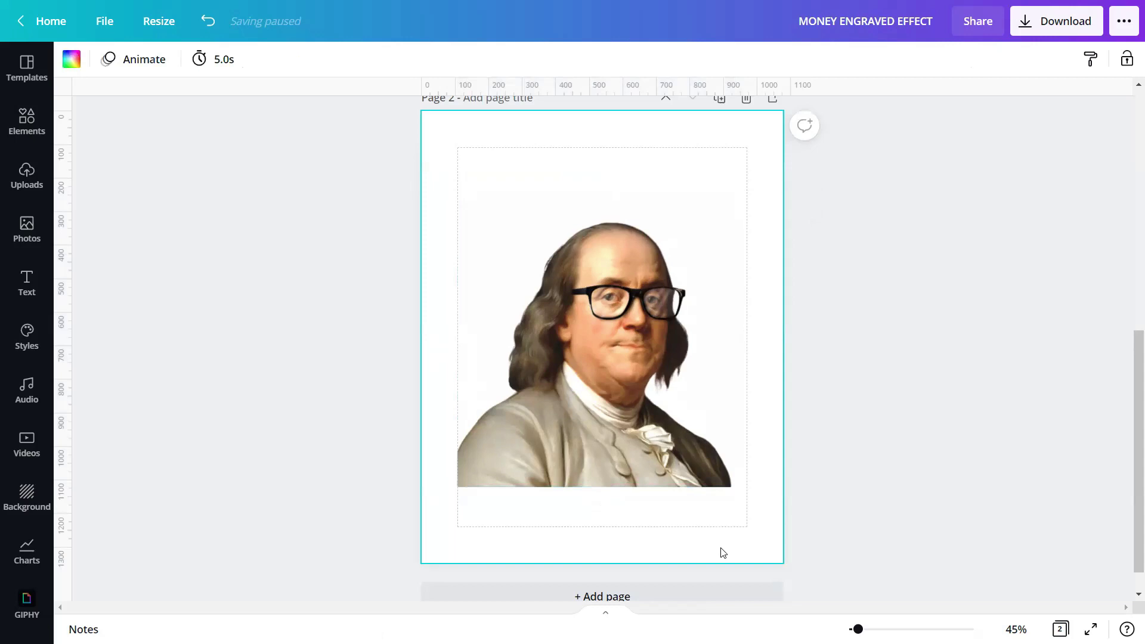
Apply the Screen effect's Lino (Linocut) style at scale 1.1 to the portrait.
left_click(683, 405)
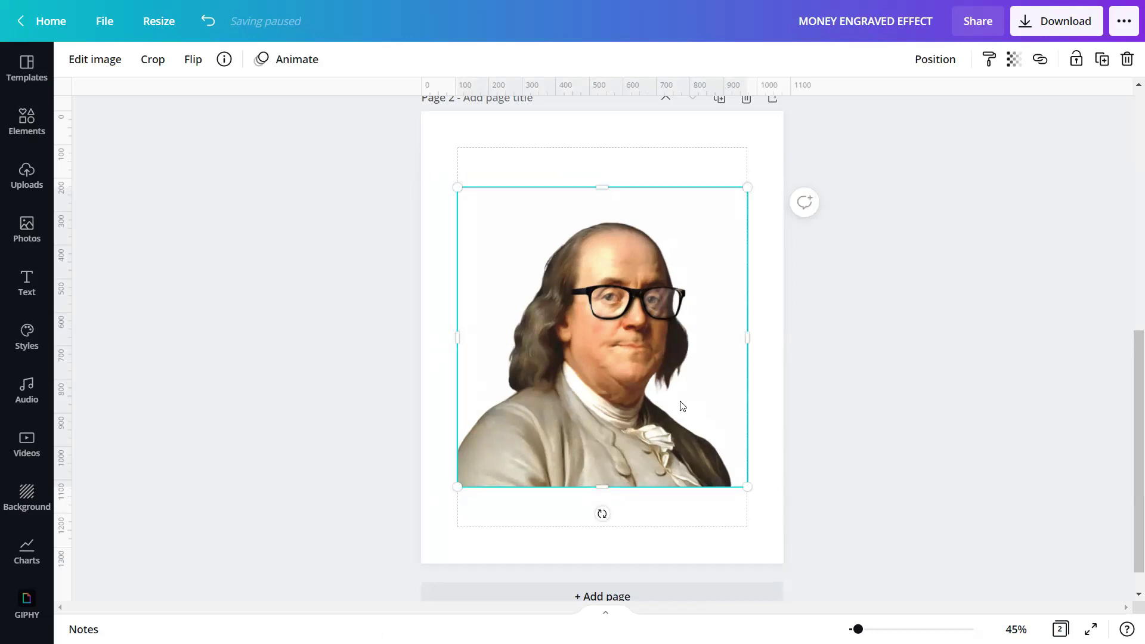
left_click(81, 62)
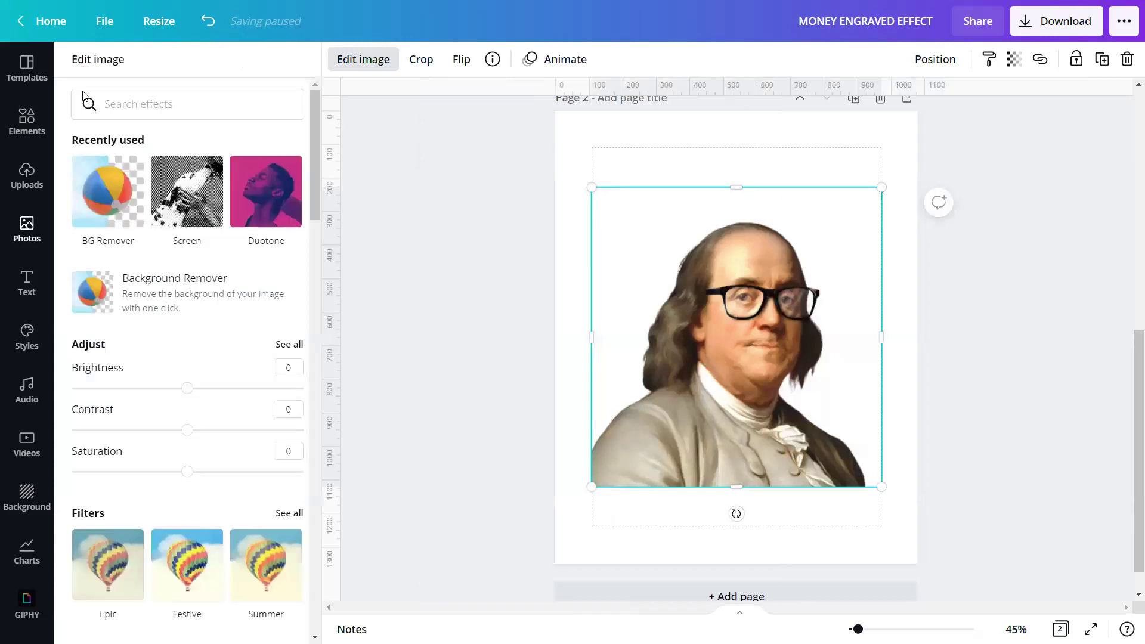
scroll(143, 331, "down", 5)
scroll(144, 333, "down", 10)
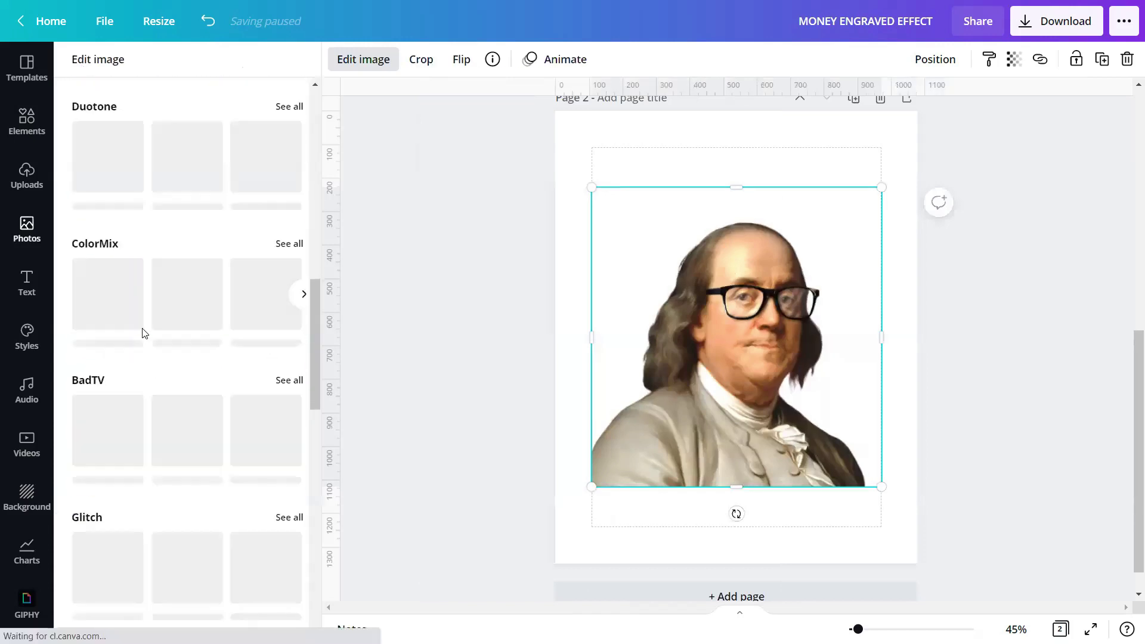
scroll(143, 333, "up", 3)
scroll(143, 334, "up", 2)
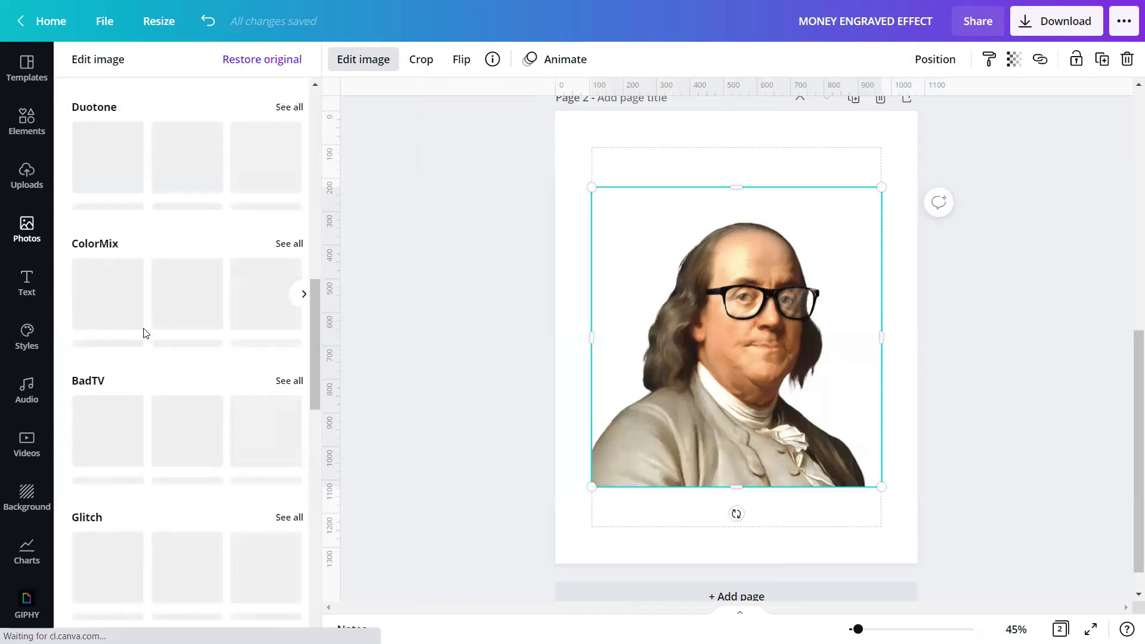
scroll(143, 334, "down", 7)
scroll(143, 332, "down", 3)
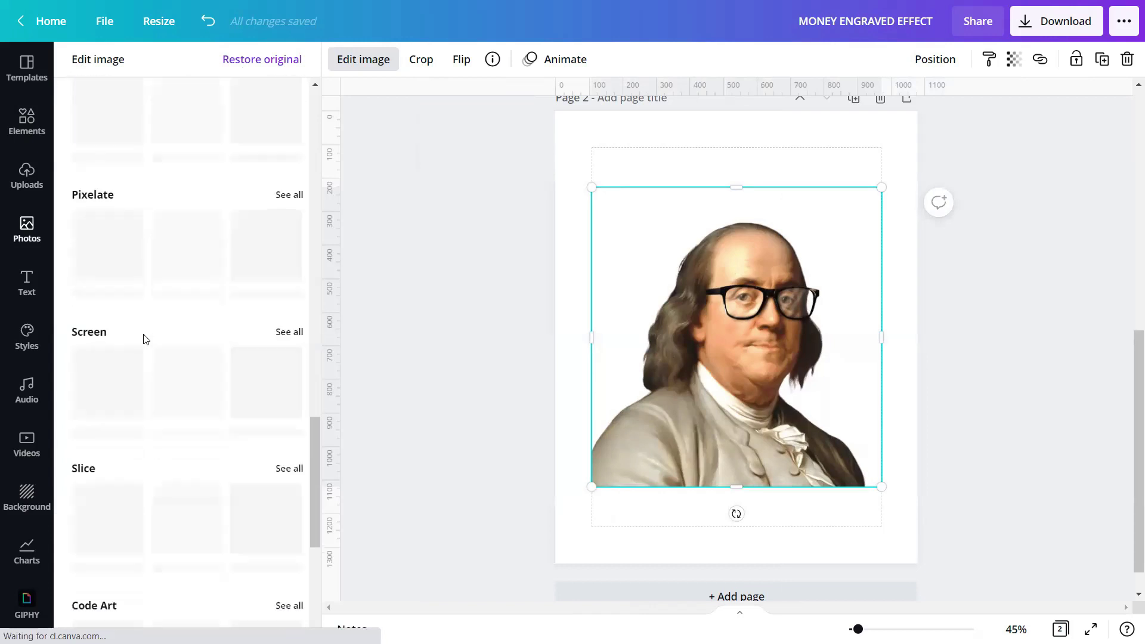
left_click(285, 332)
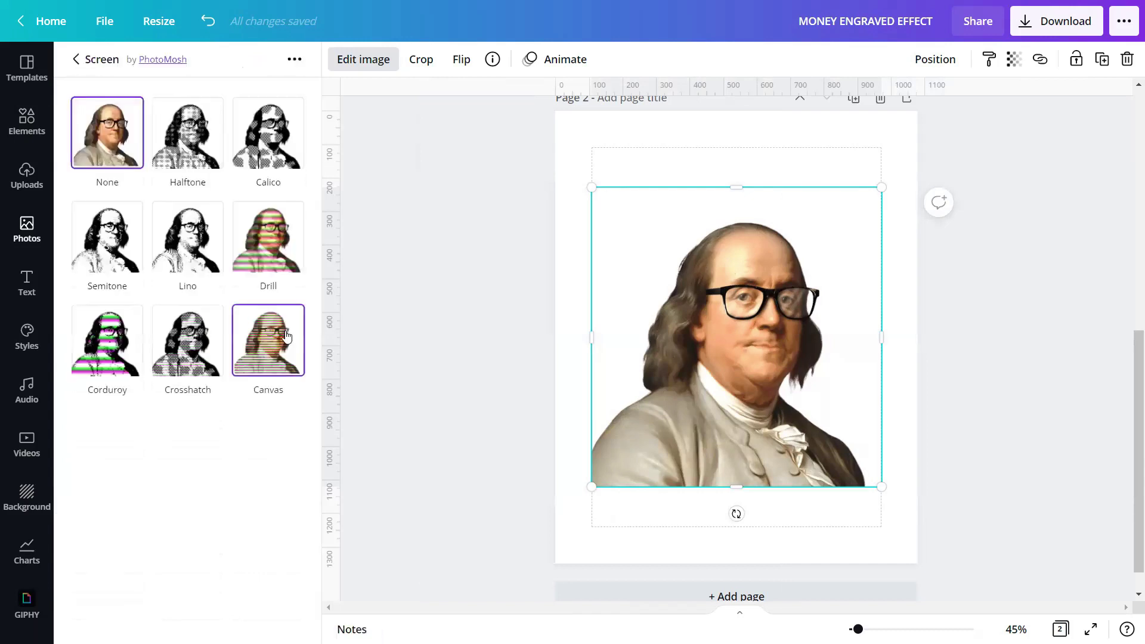
left_click(182, 245)
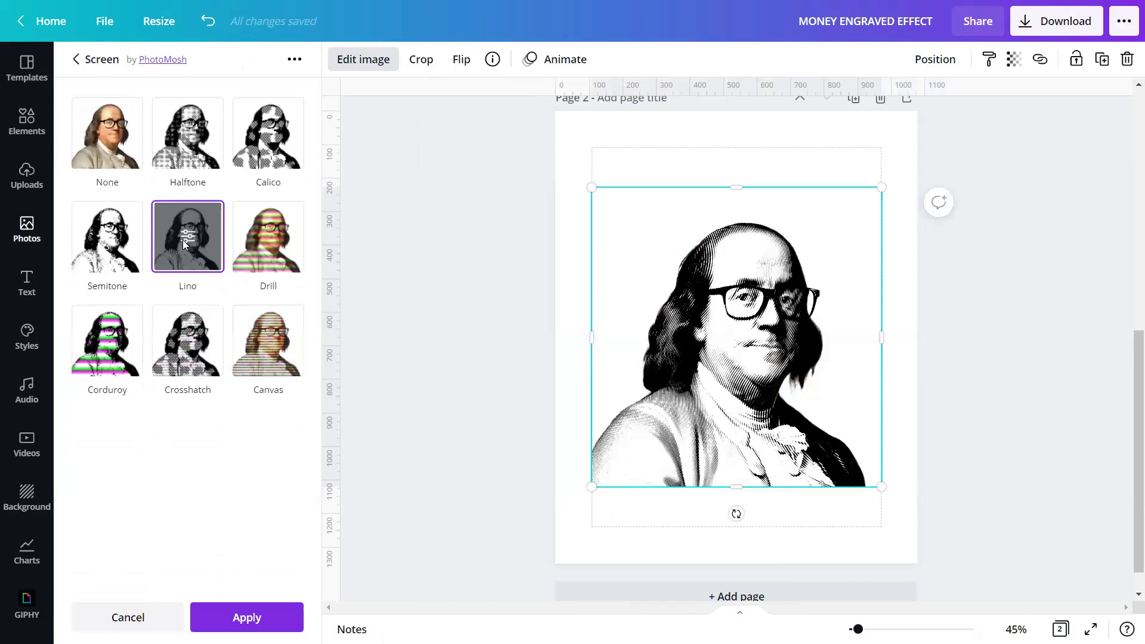
left_click(184, 242)
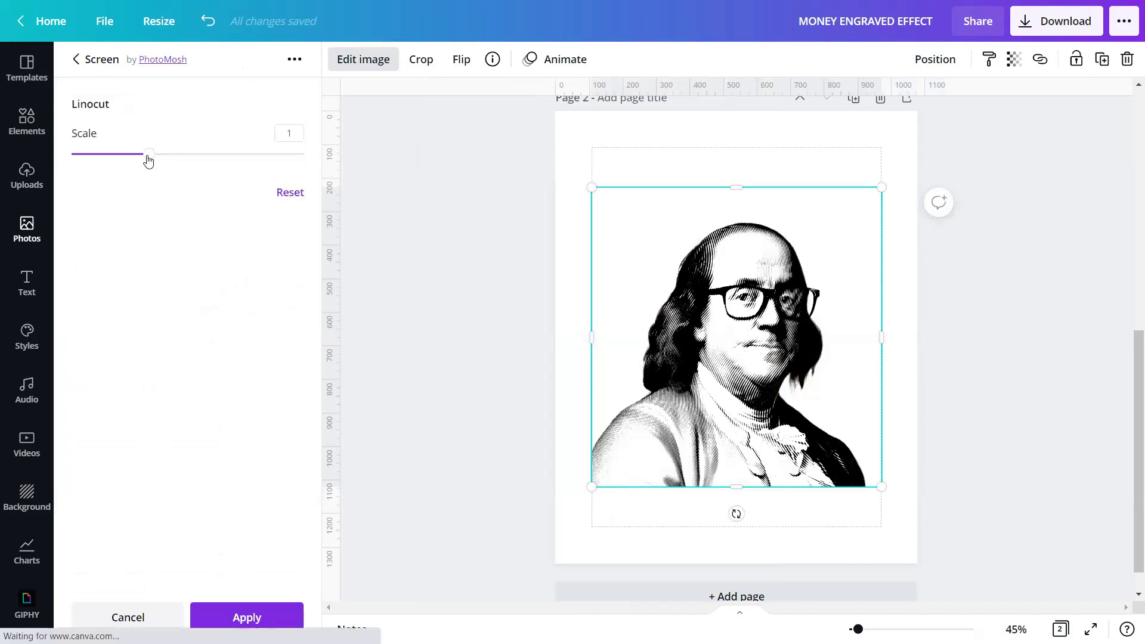
left_click_drag(148, 153, 164, 154)
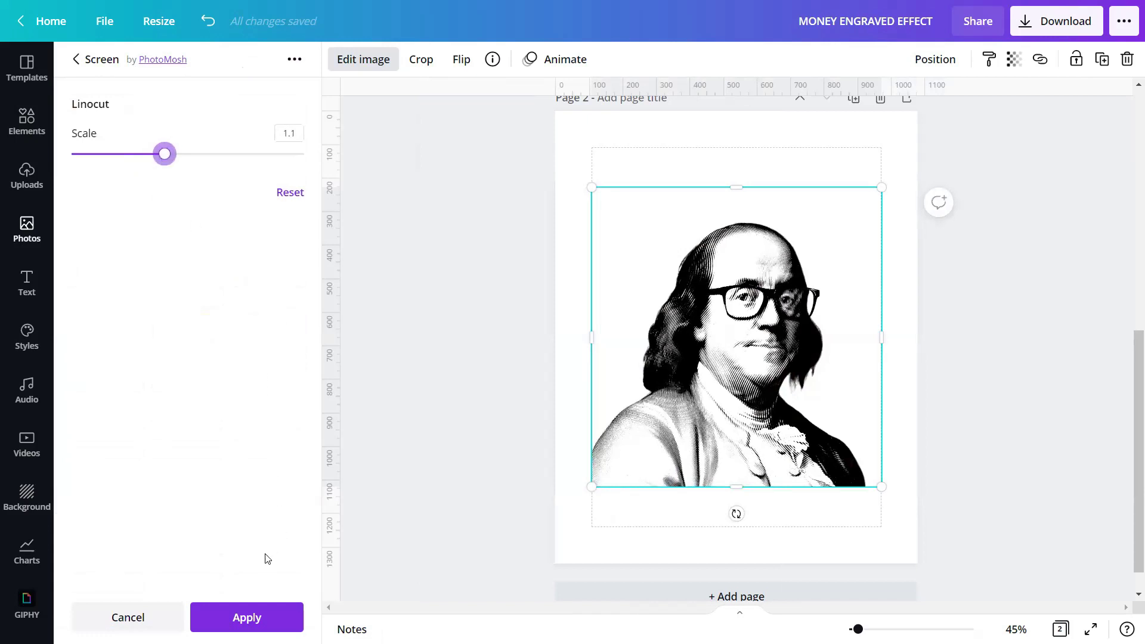
left_click(240, 621)
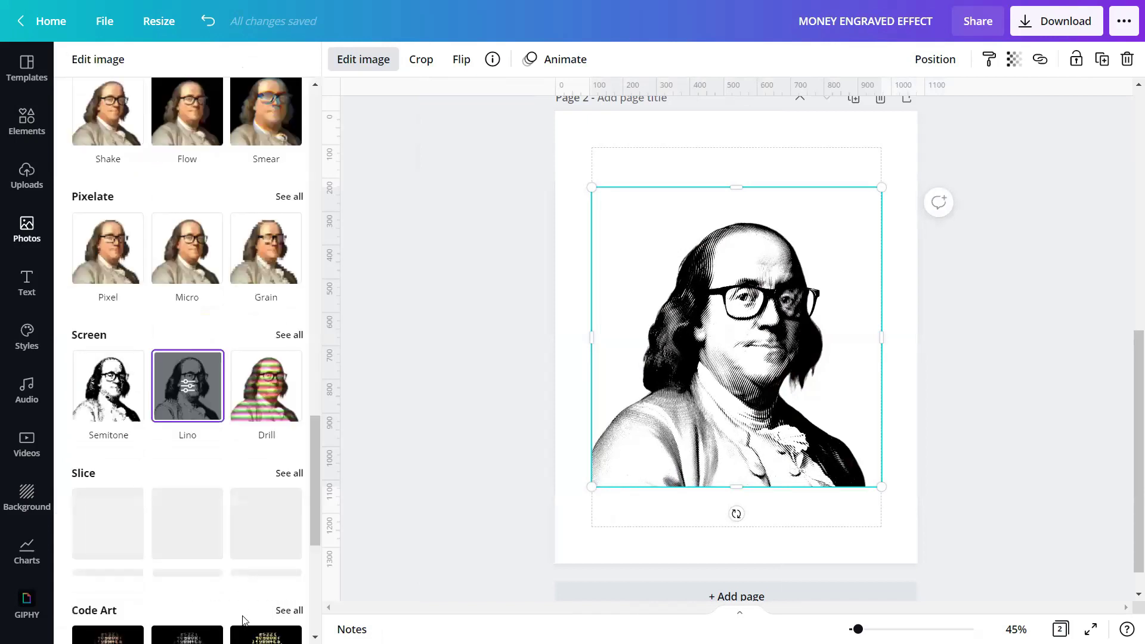
left_click(517, 421)
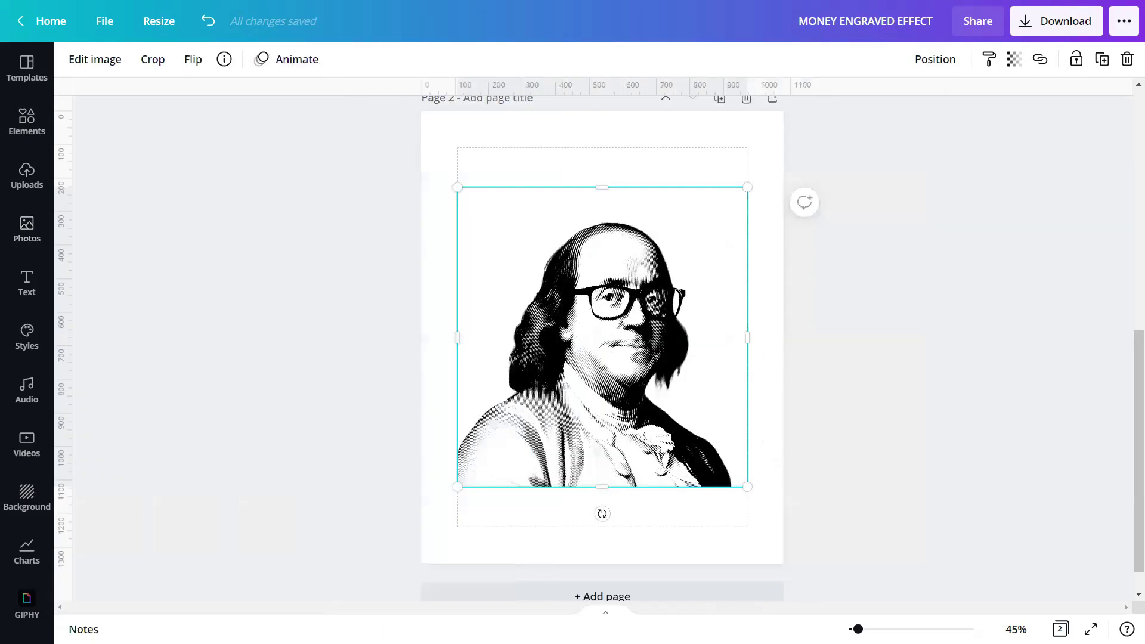
Zoom in to inspect the portrait's engraving lines, then zoom back out.
left_click_drag(857, 630, 880, 630)
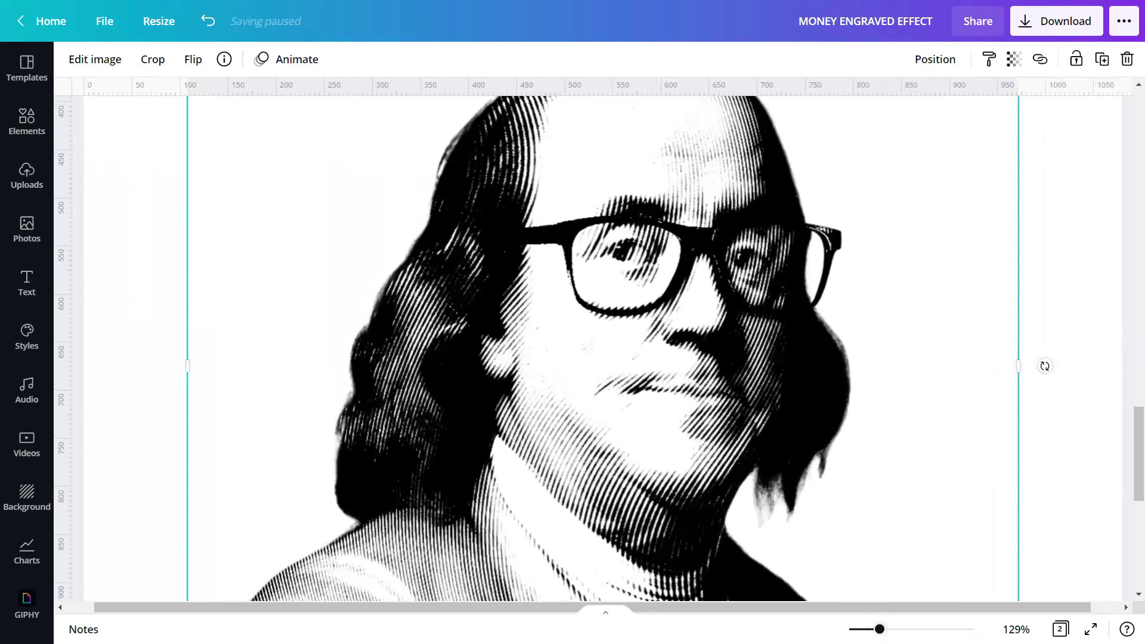
left_click_drag(880, 630, 857, 630)
left_click(793, 478)
Enlarge the portrait past the page edges and centre it horizontally on page 2.
left_click(551, 408)
left_click_drag(481, 469, 396, 514)
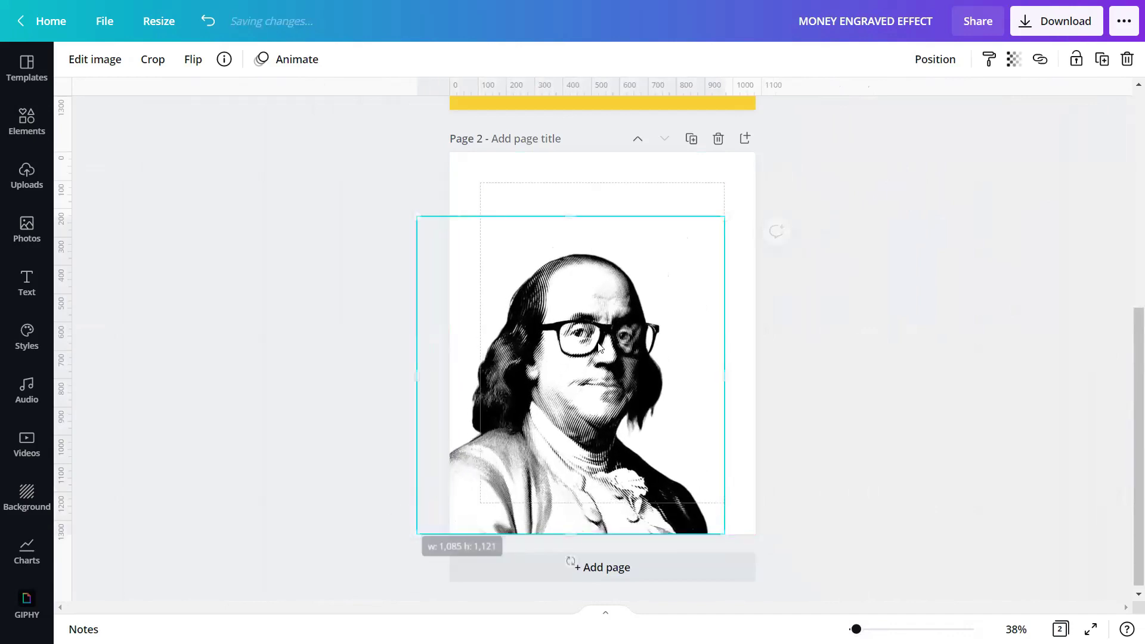
left_click_drag(725, 216, 808, 182)
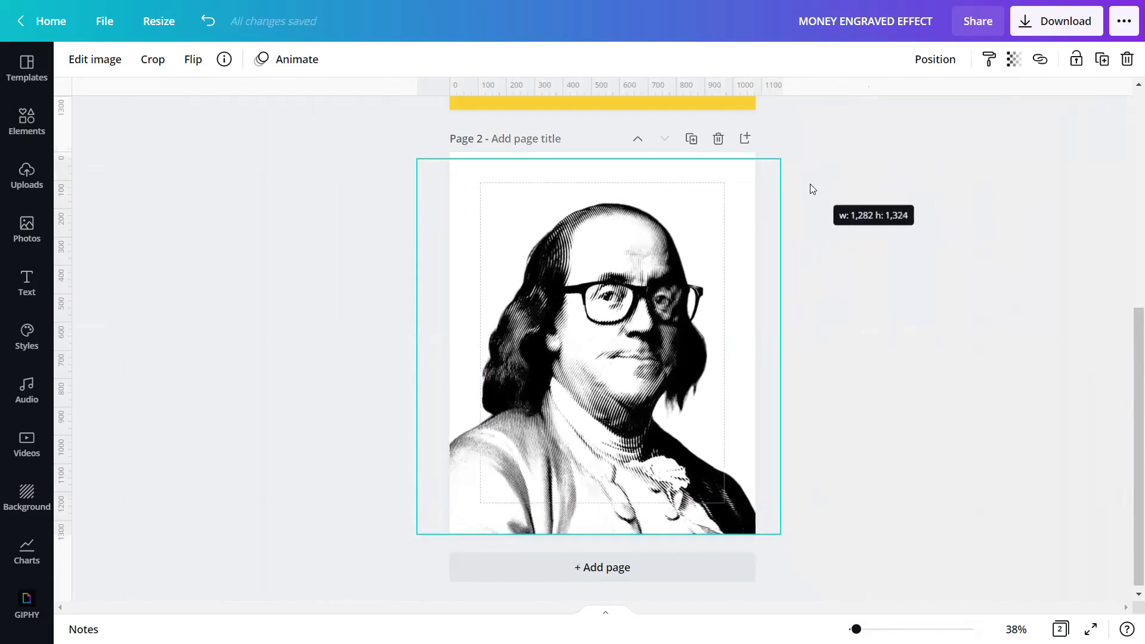
left_click(922, 62)
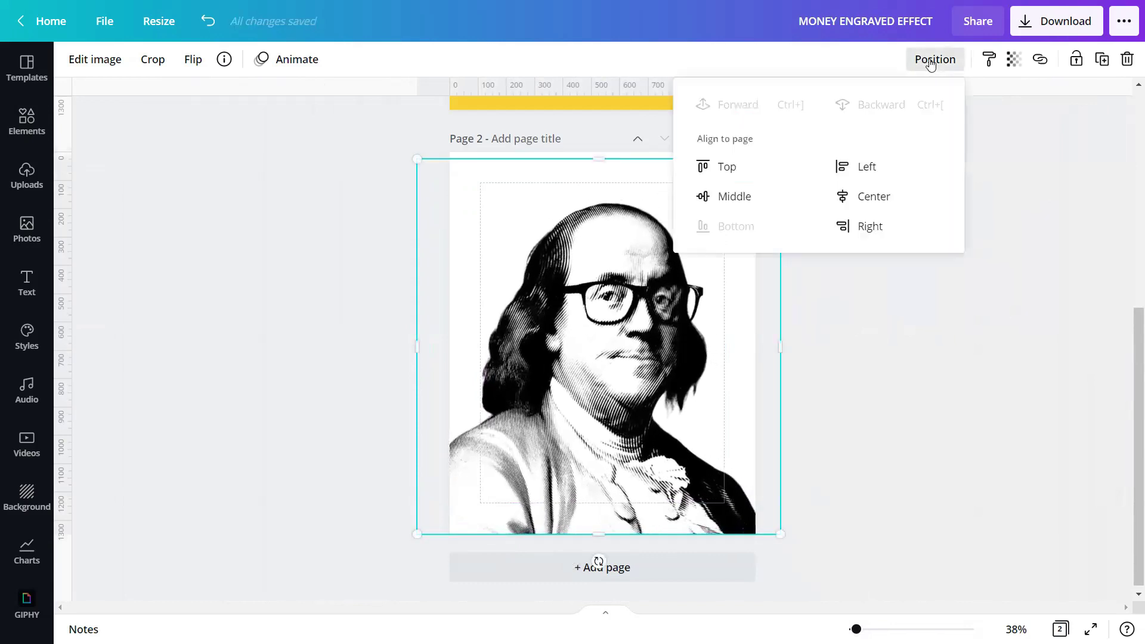
left_click(877, 196)
left_click(820, 355)
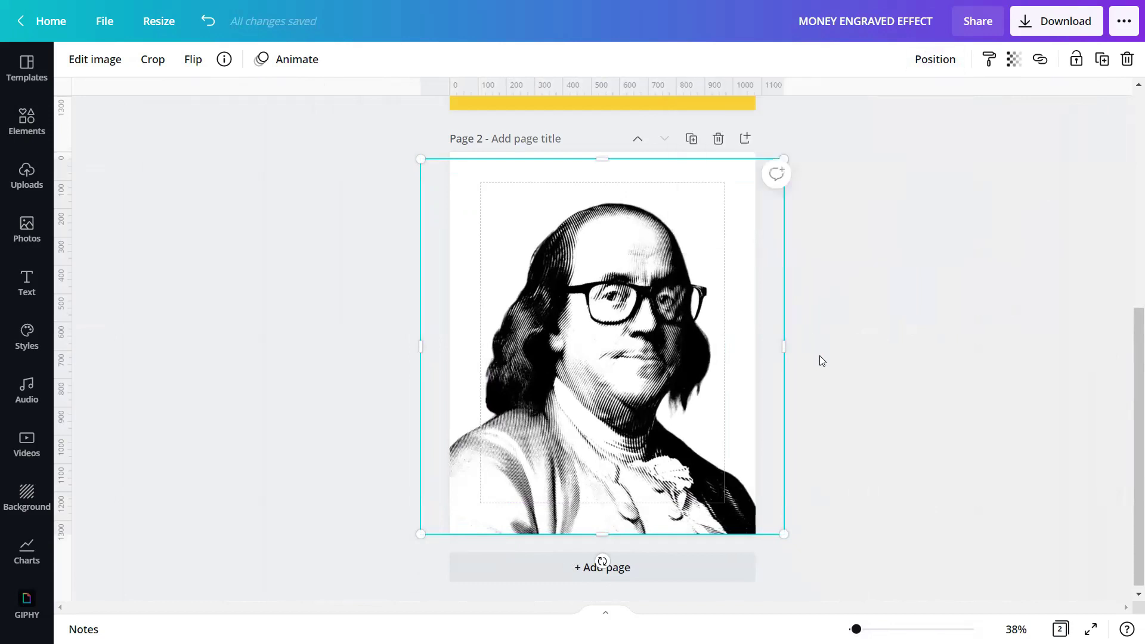
left_click(837, 378)
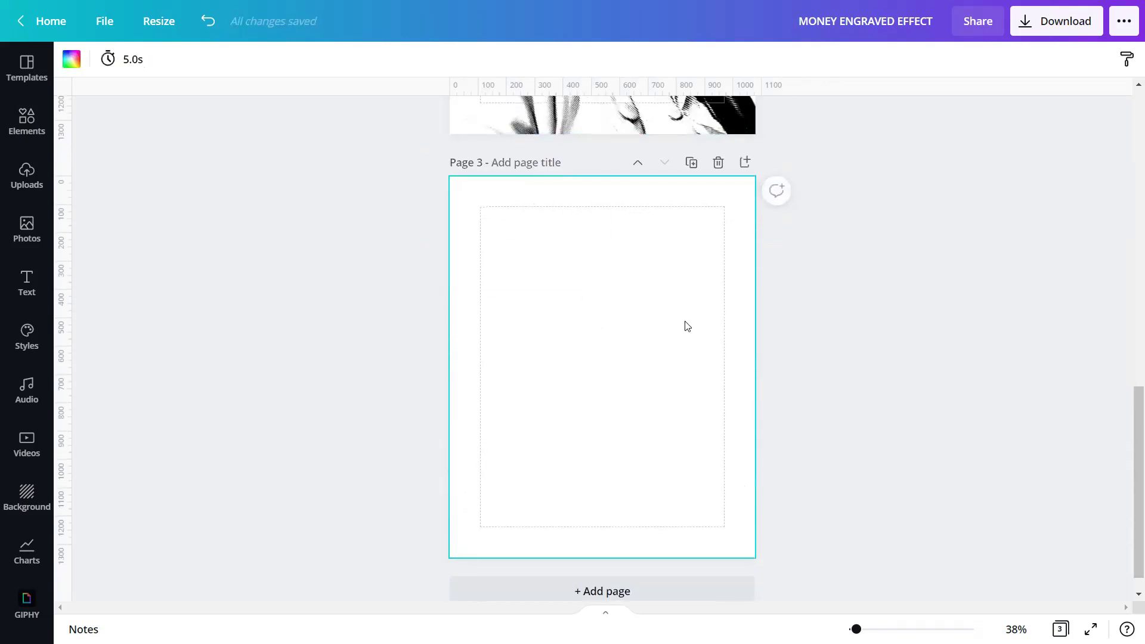
Search Elements for 'wave stripe background line textured pattern' and show only Graphics results.
scroll(680, 326, "down", 1)
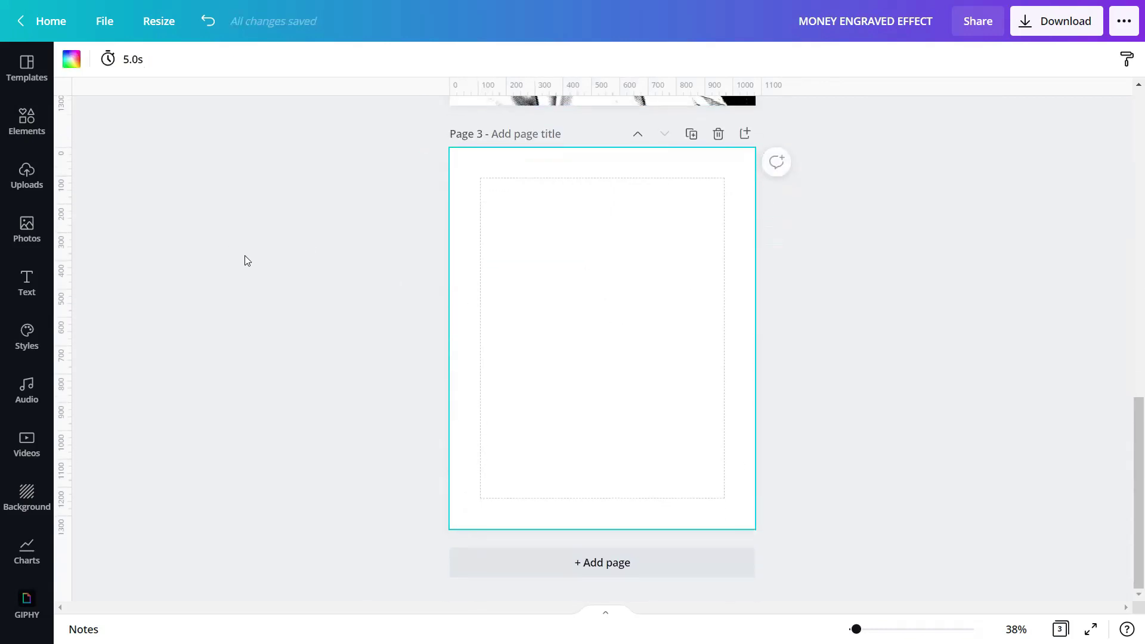
left_click(20, 118)
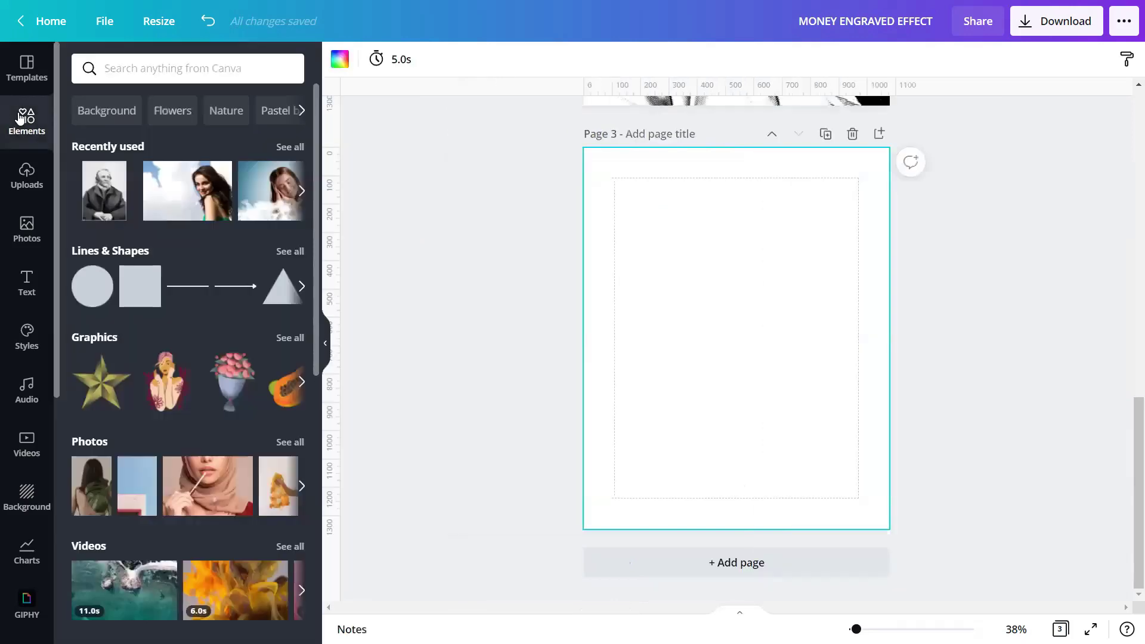
left_click(108, 68)
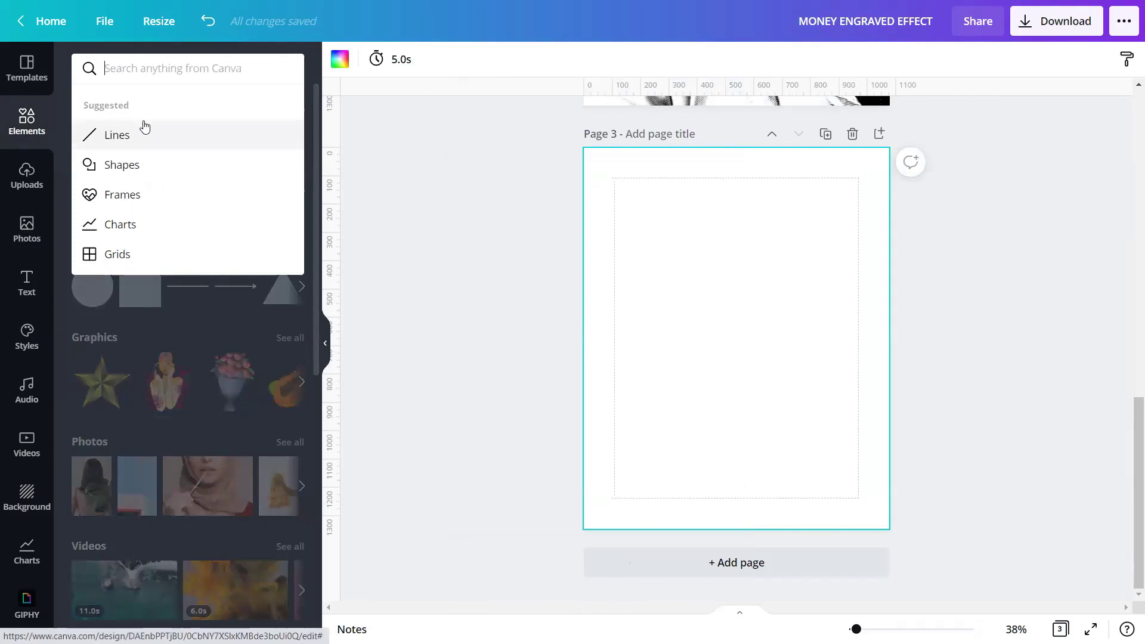
type("WA")
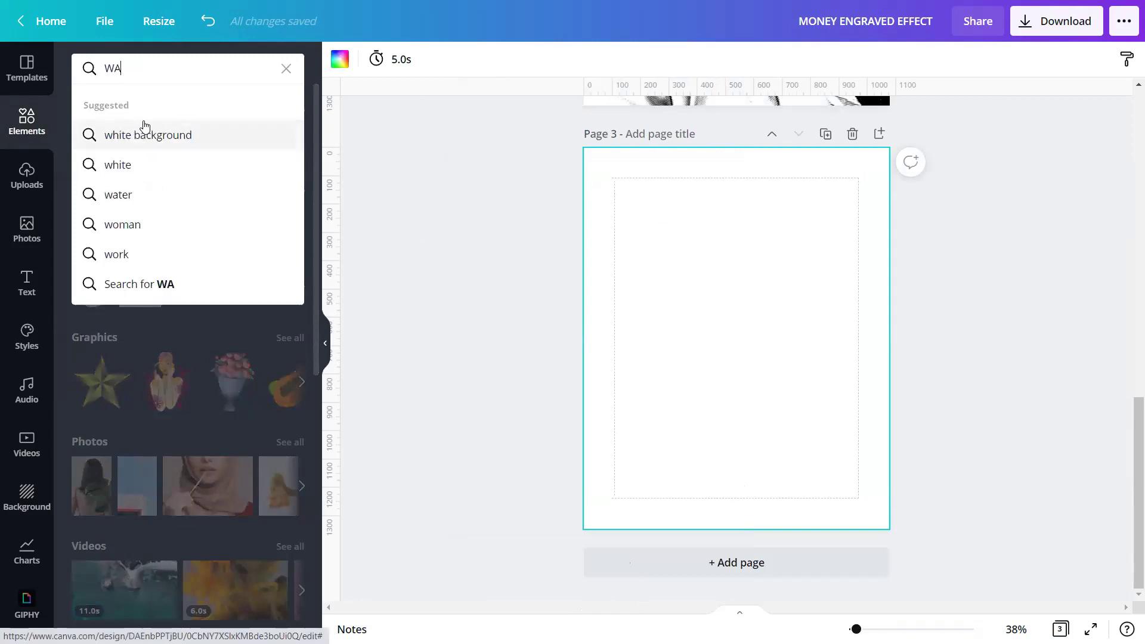
type("VE STRIP")
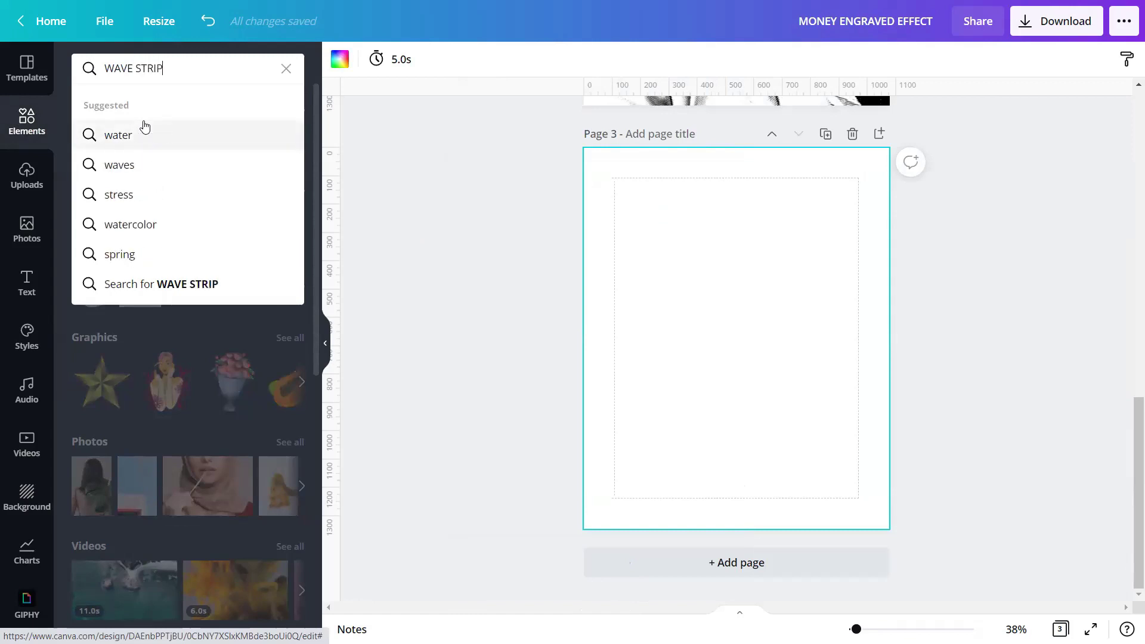
type("E BACKGROUND")
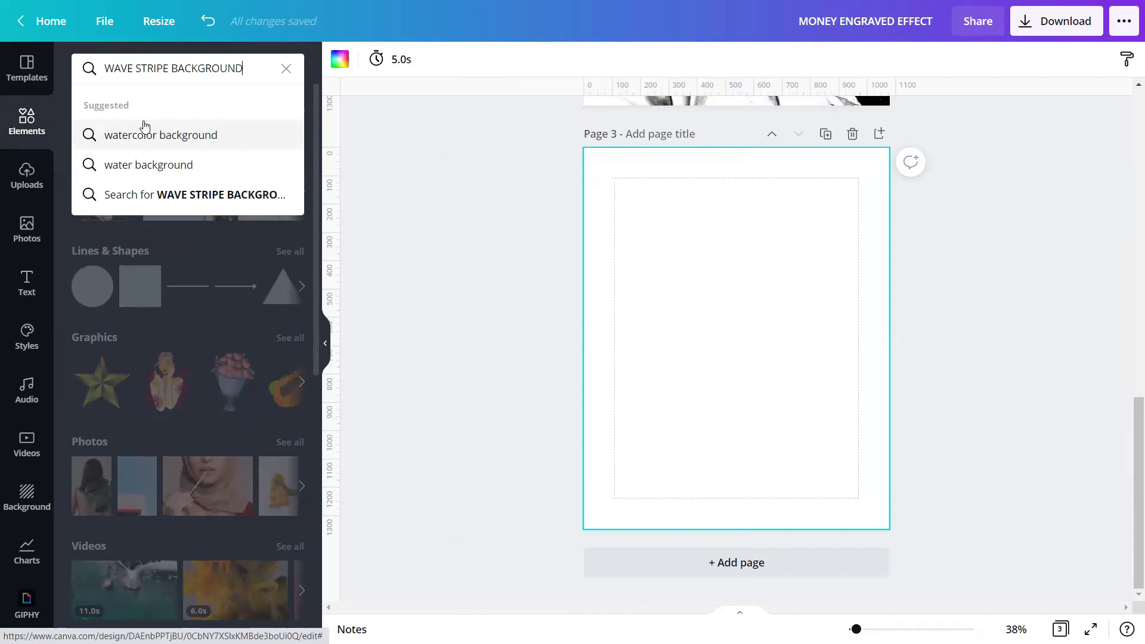
type(" LINE")
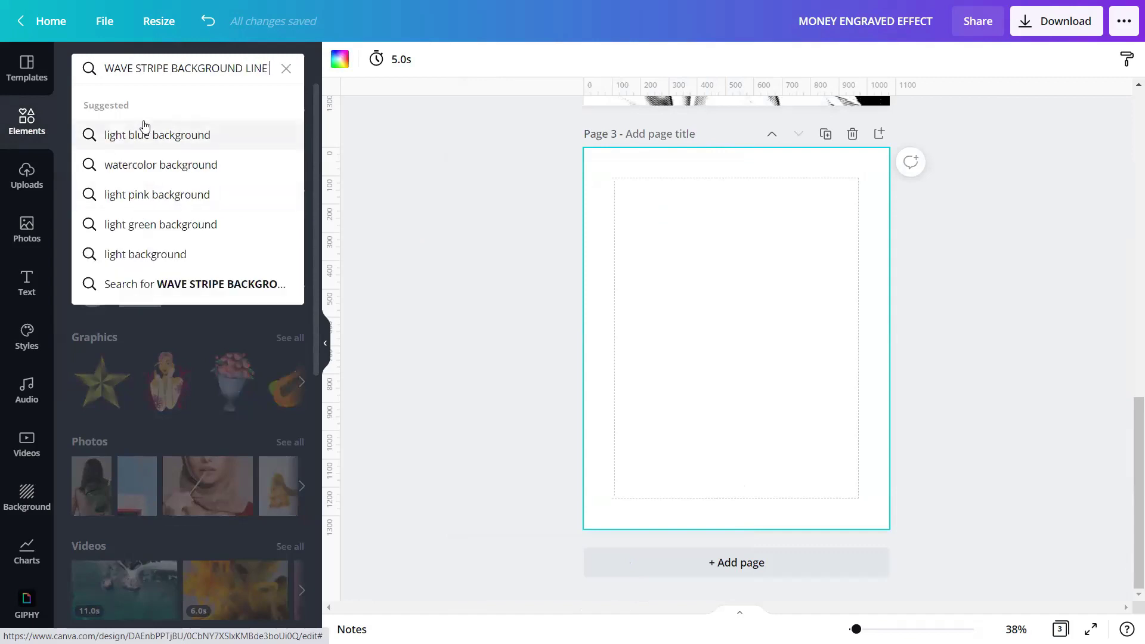
type(" TEXTURE")
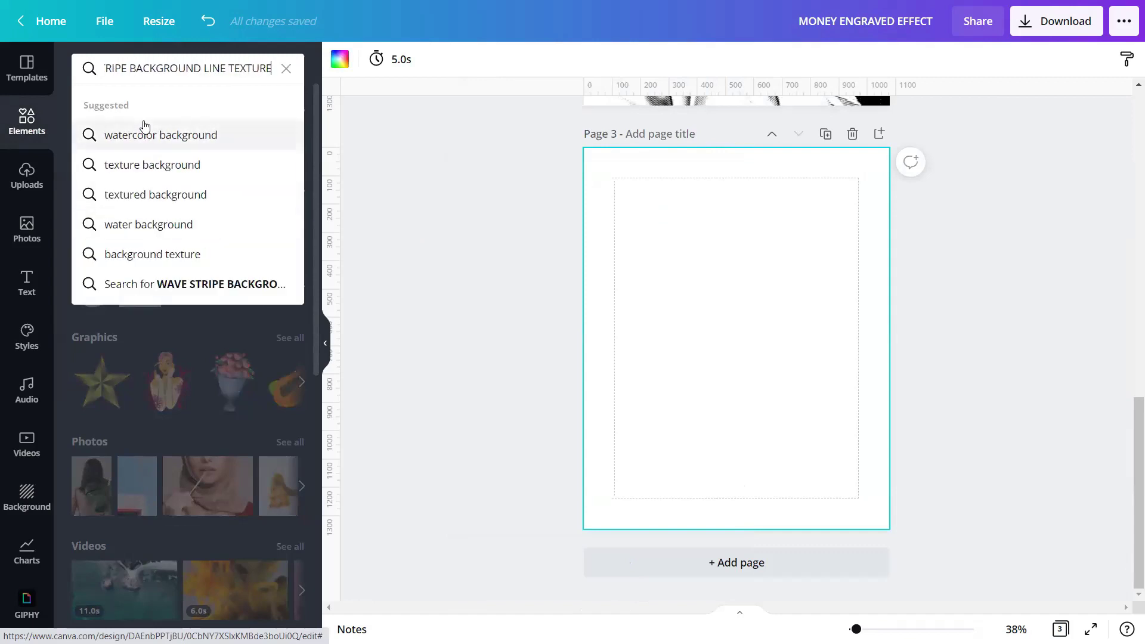
type("D PATTERN")
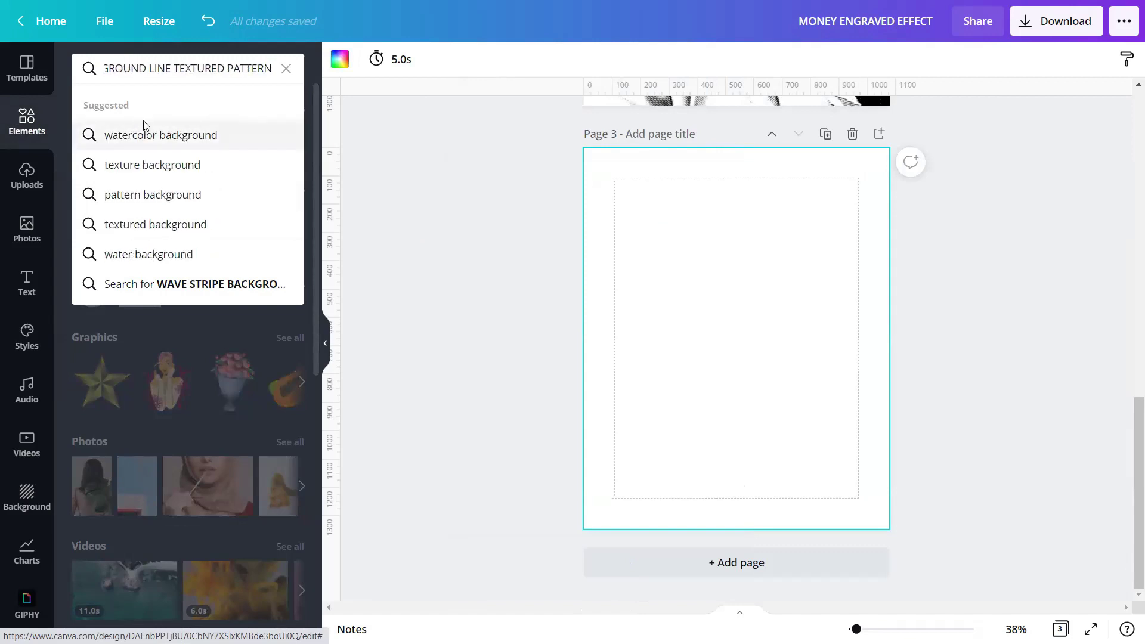
key("Return")
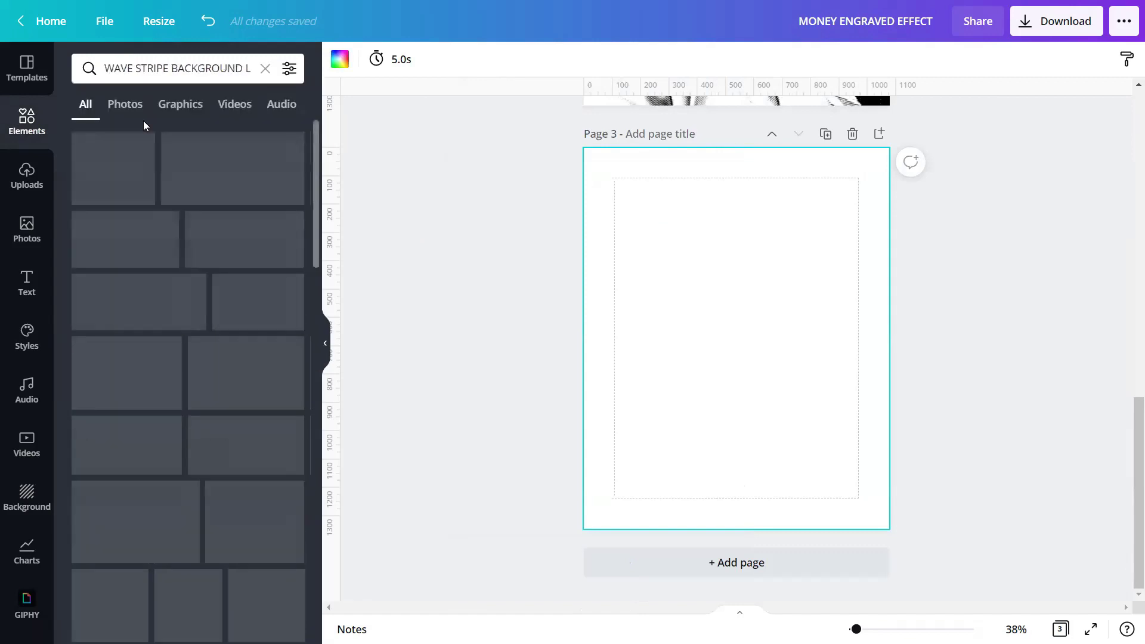
left_click(186, 109)
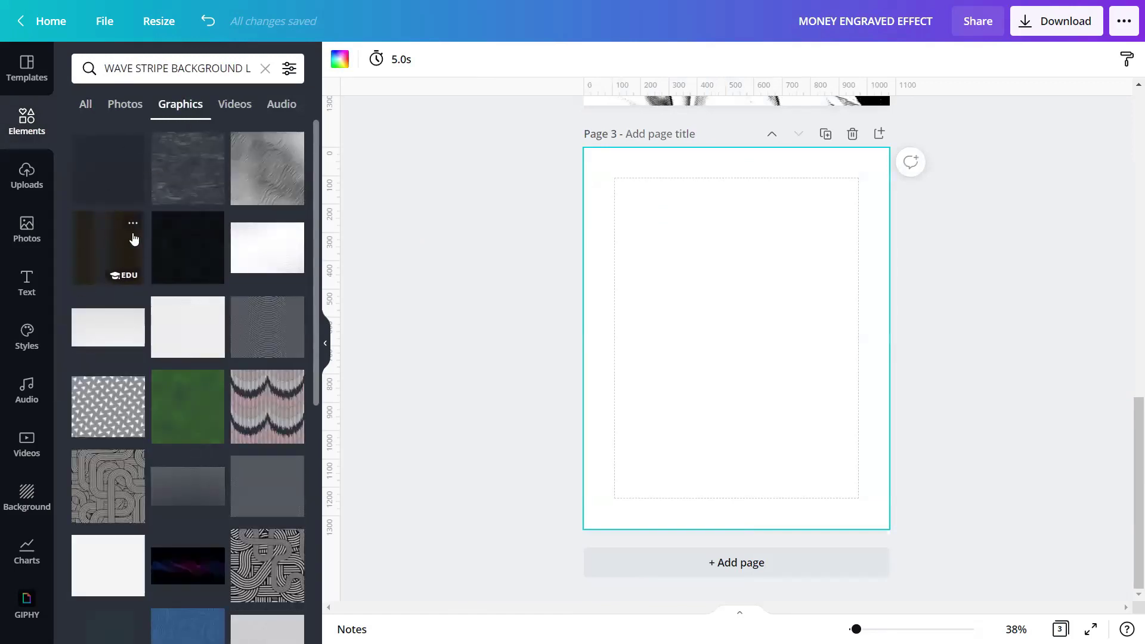
Add the wavy striped graphic to page 3, duplicate it twice, and shrink the copies into a row.
left_click(119, 259)
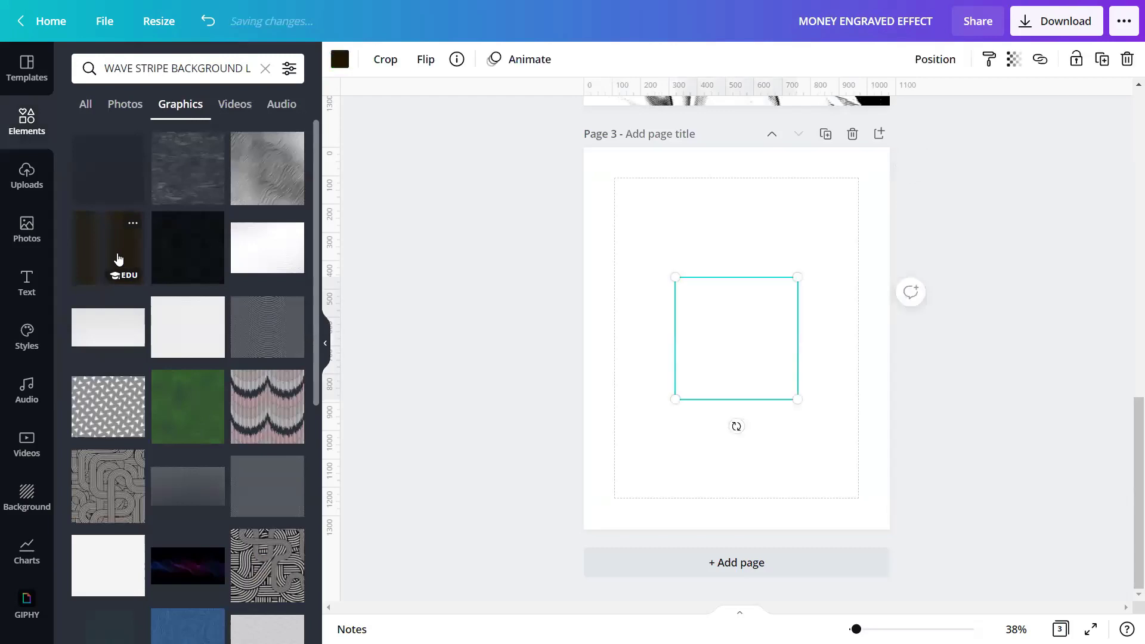
left_click(325, 344)
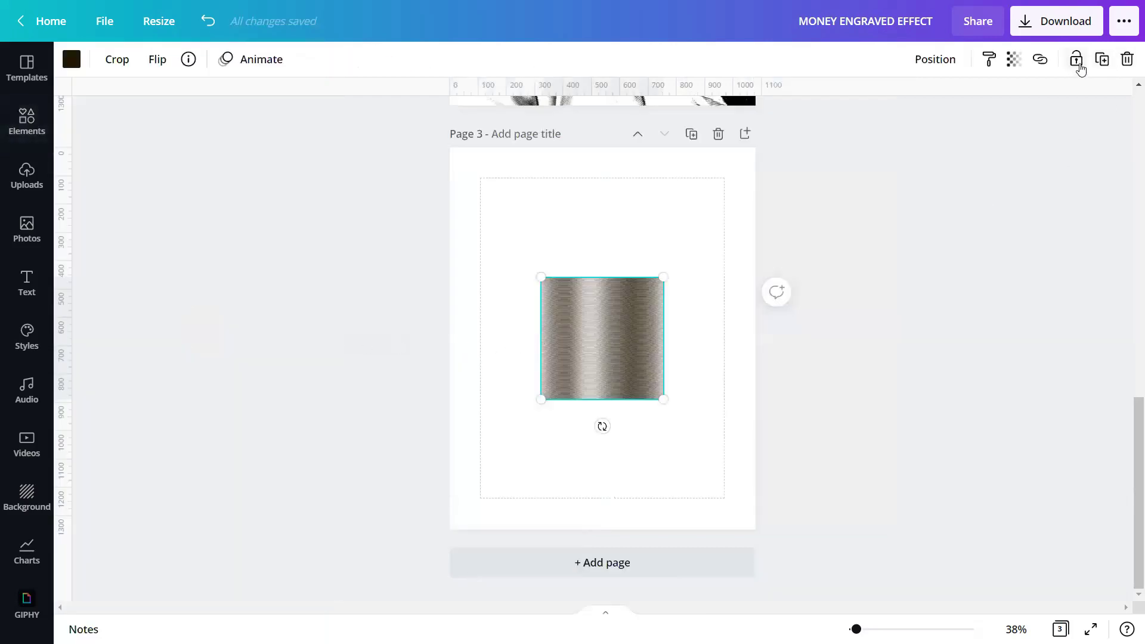
left_click(1105, 61)
left_click(1104, 61)
left_click_drag(743, 365, 572, 351)
left_click_drag(671, 280, 662, 308)
left_click(586, 366)
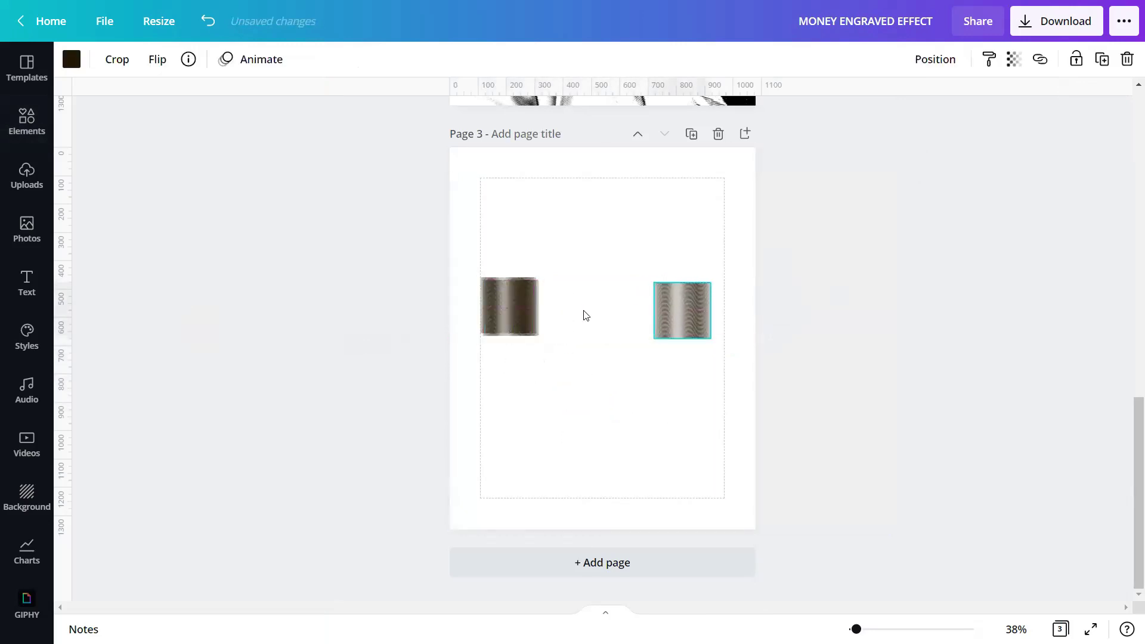
left_click(508, 306)
left_click_drag(563, 305, 600, 307)
Tidy up the three copies, group and centre them on the page, then ungroup.
left_click_drag(763, 314, 468, 318)
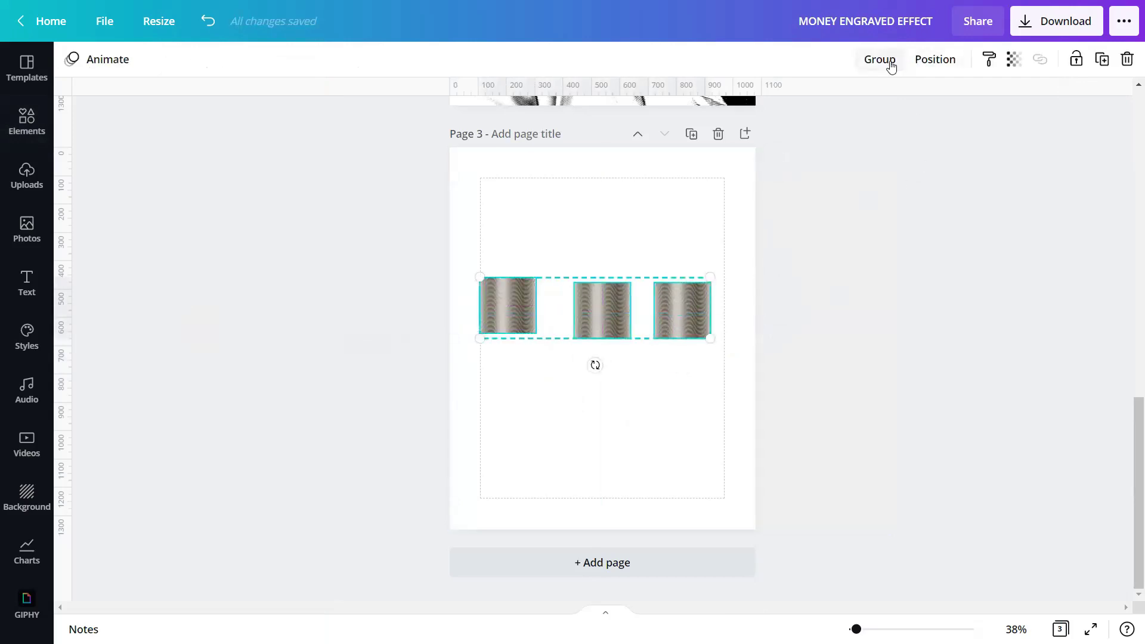
left_click(938, 61)
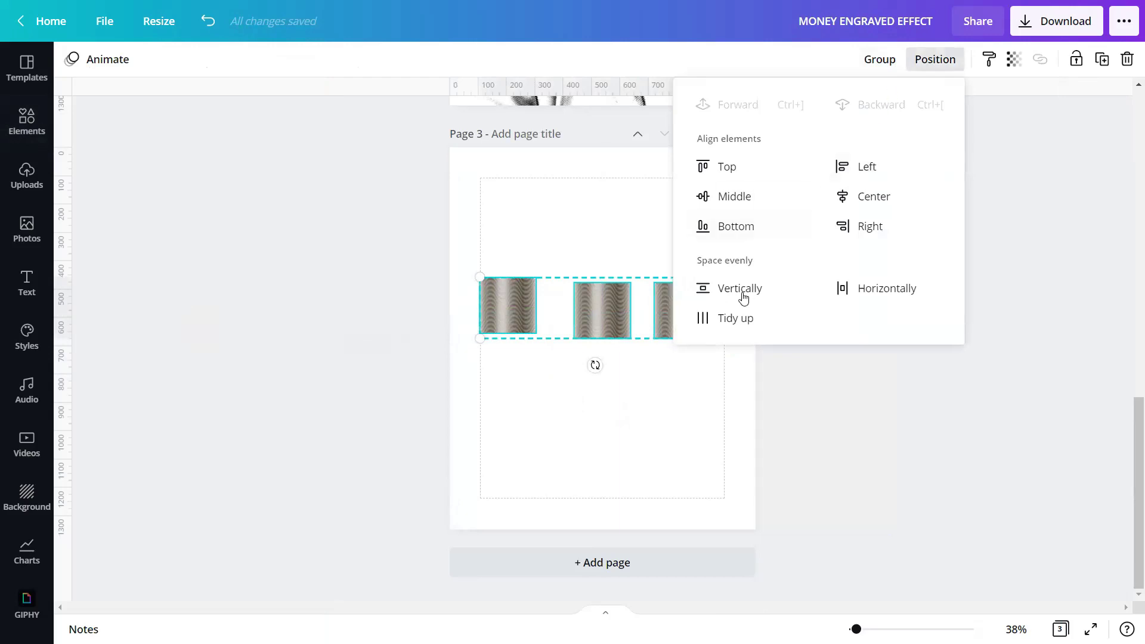
left_click(736, 317)
left_click(877, 67)
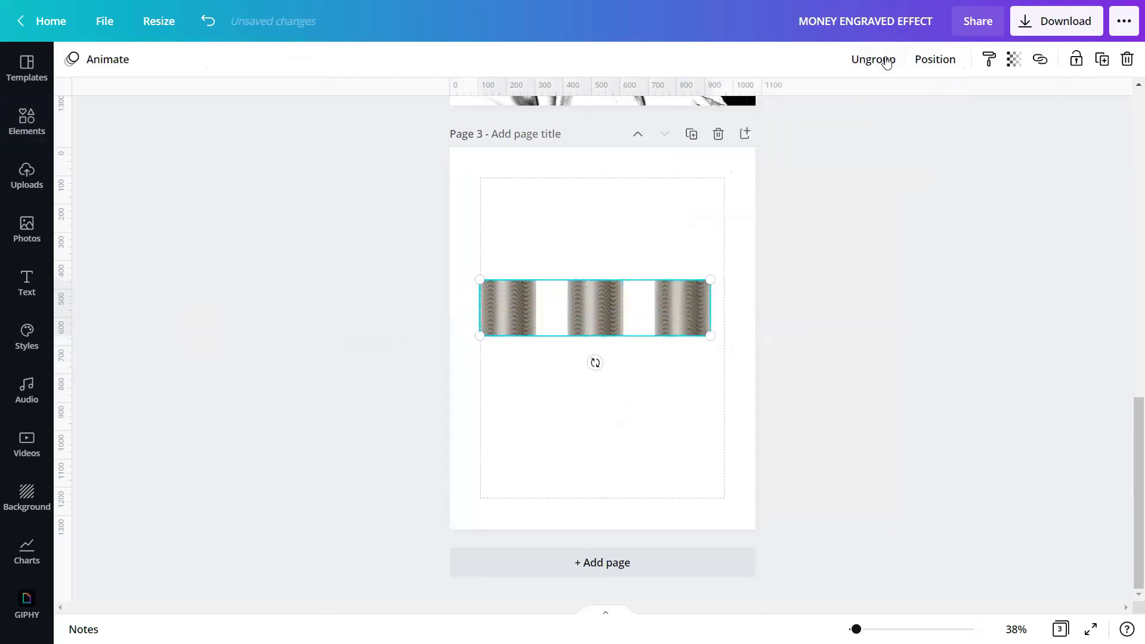
left_click(918, 68)
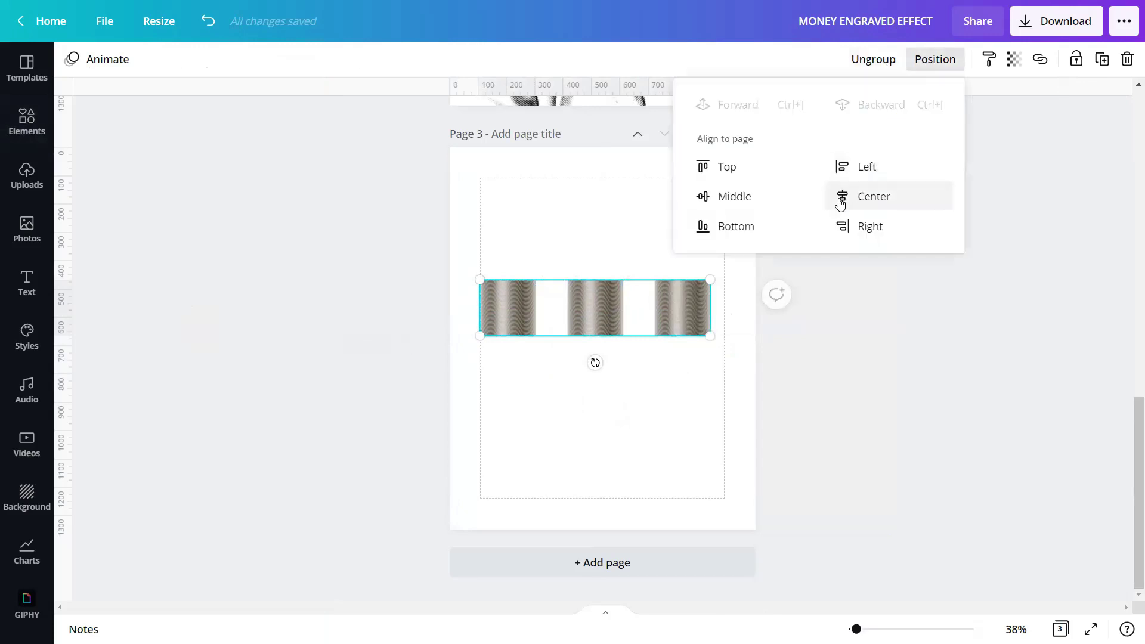
left_click(863, 197)
left_click(731, 203)
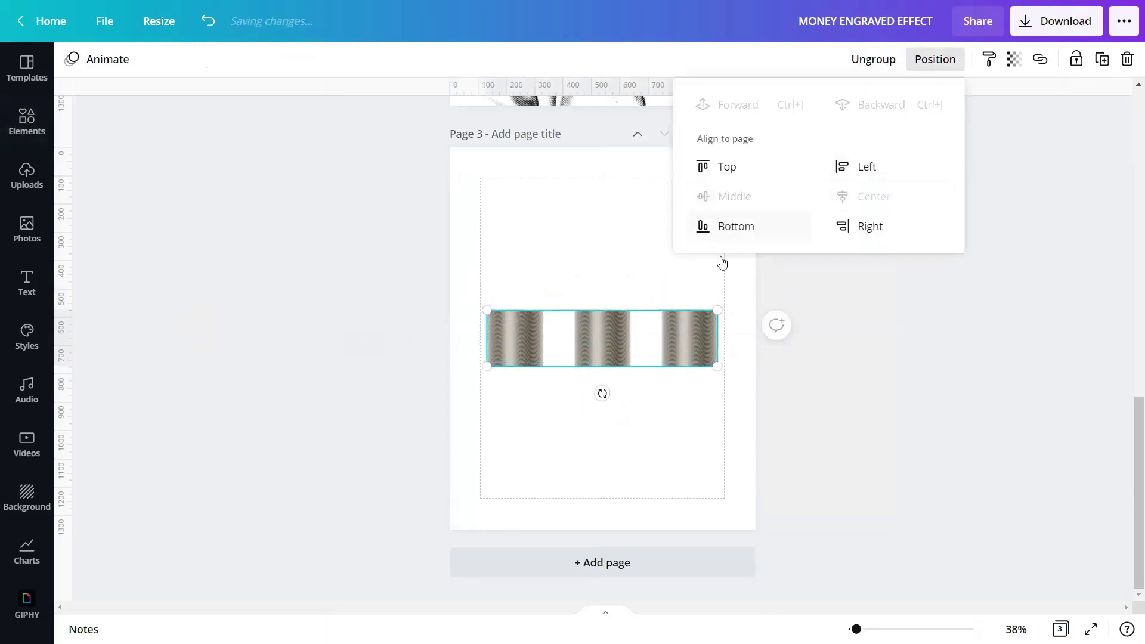
left_click(876, 64)
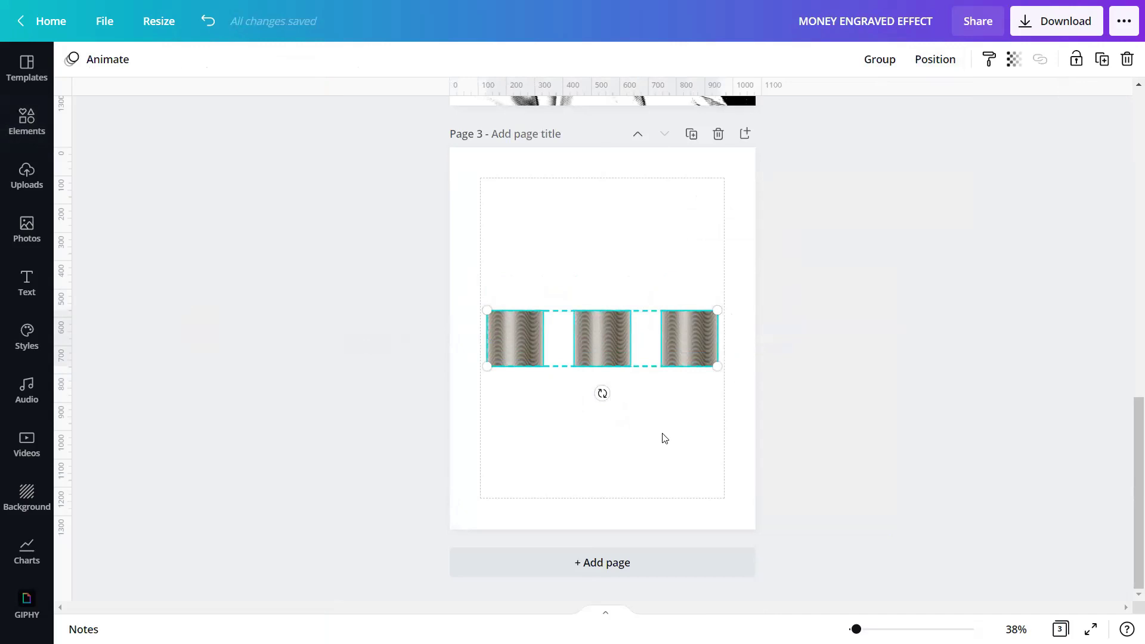
left_click(790, 561)
left_click_drag(856, 629, 875, 629)
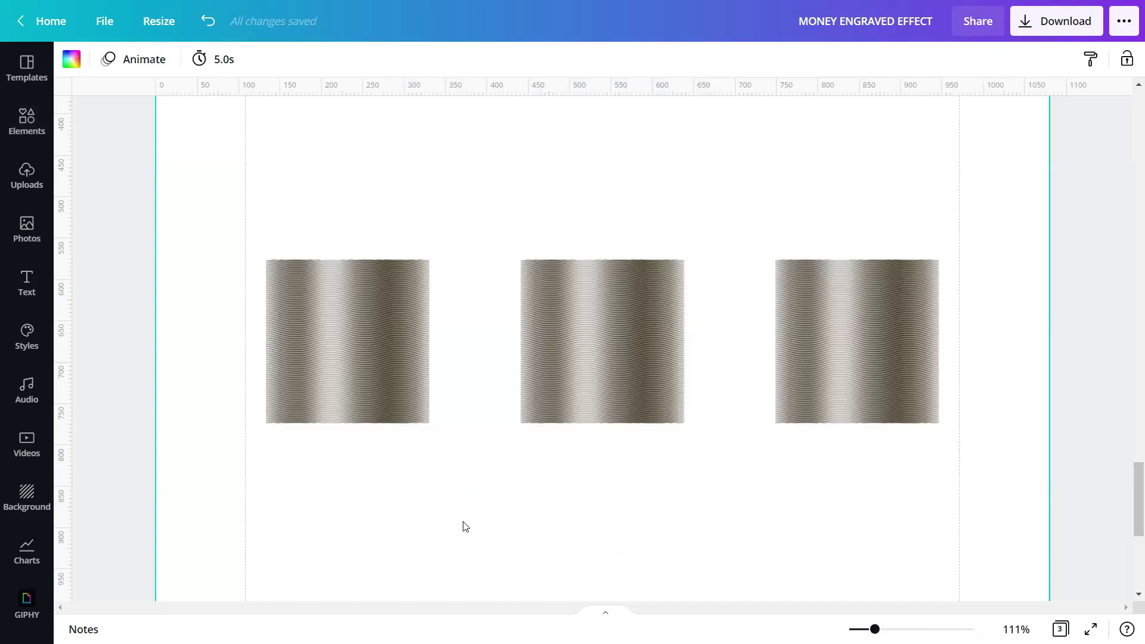
left_click(370, 376)
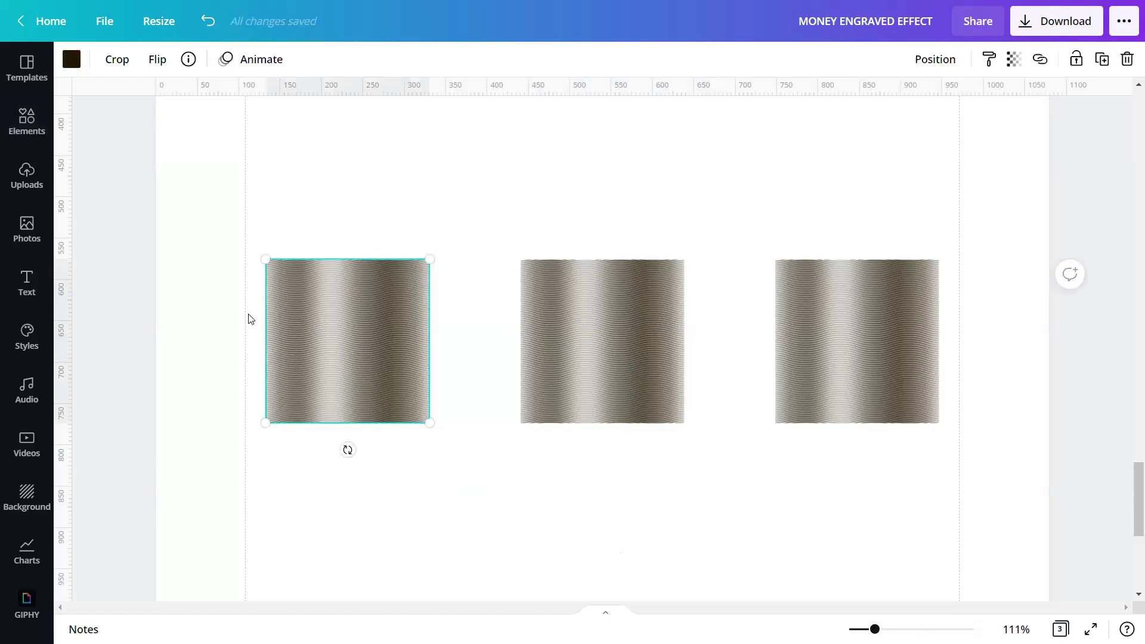
Tint the left striped graphic green #008037.
left_click(71, 59)
left_click(131, 67)
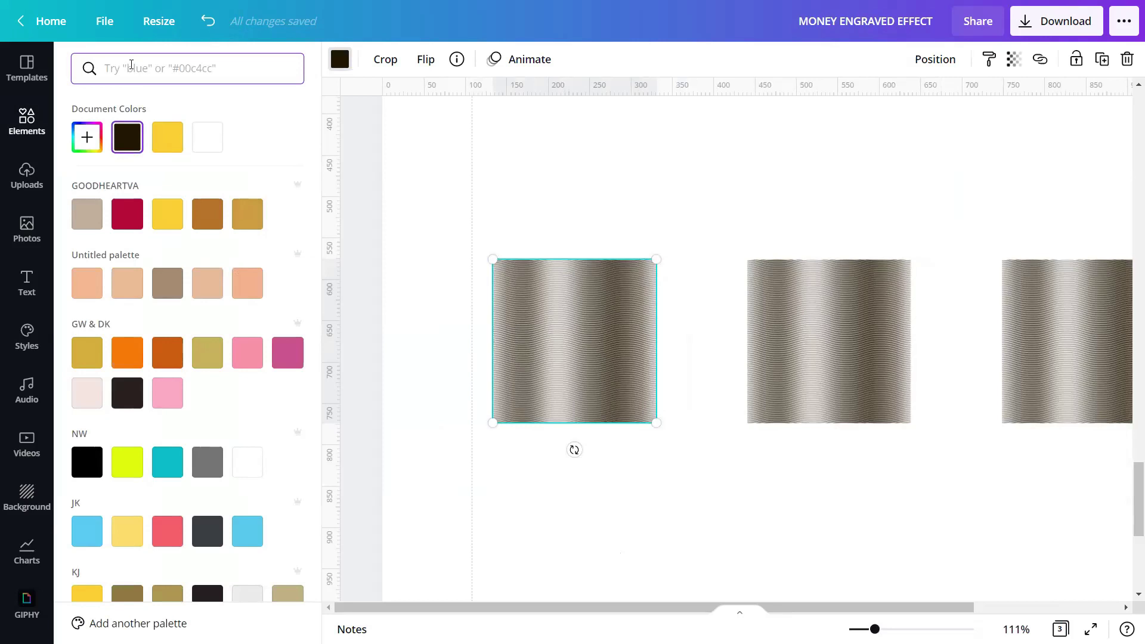
type("#")
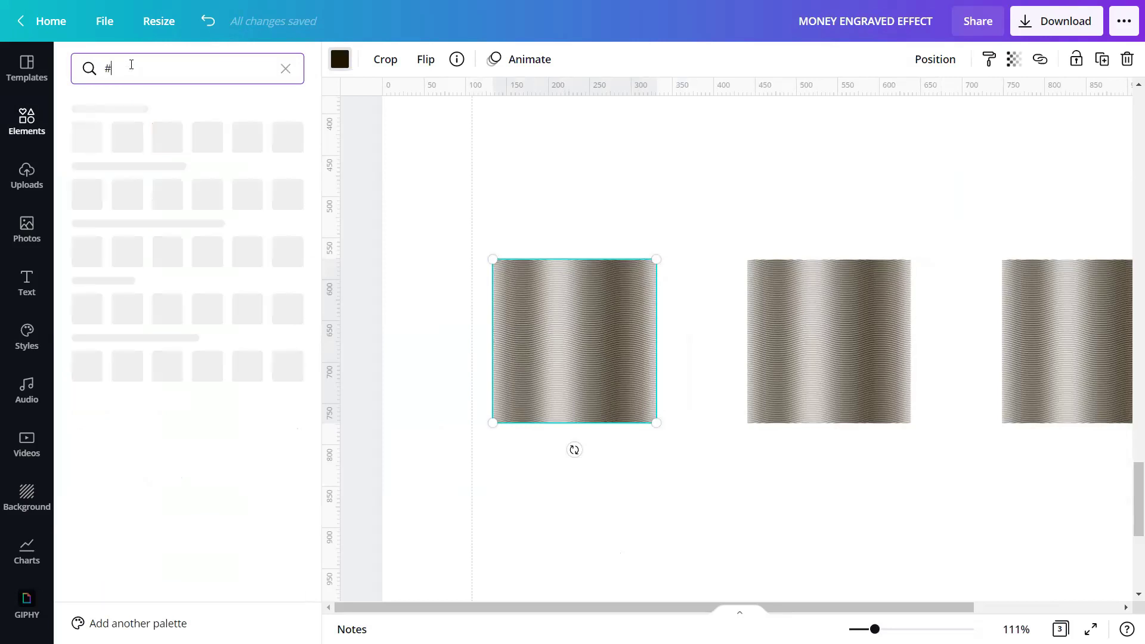
type("0f")
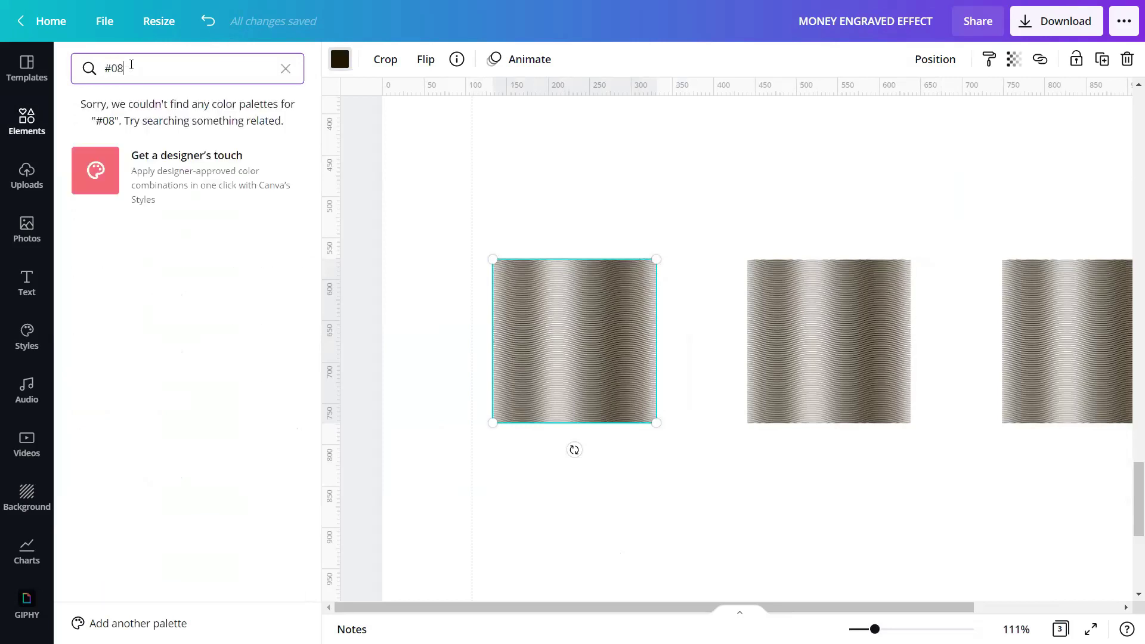
key("BackSpace")
type("080")
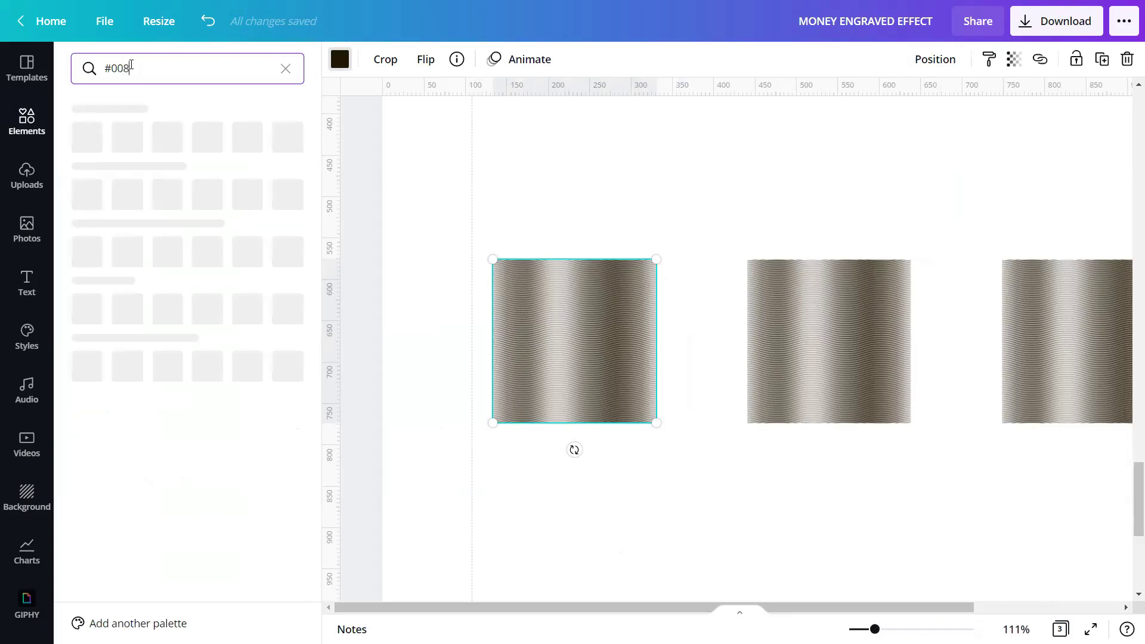
type("37")
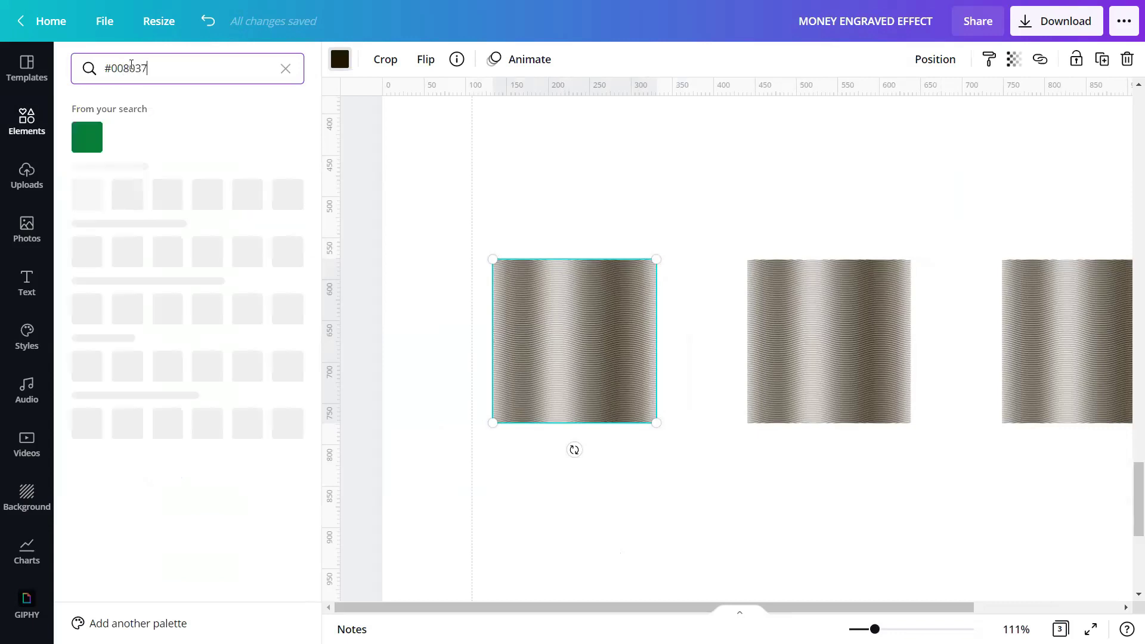
left_click(93, 138)
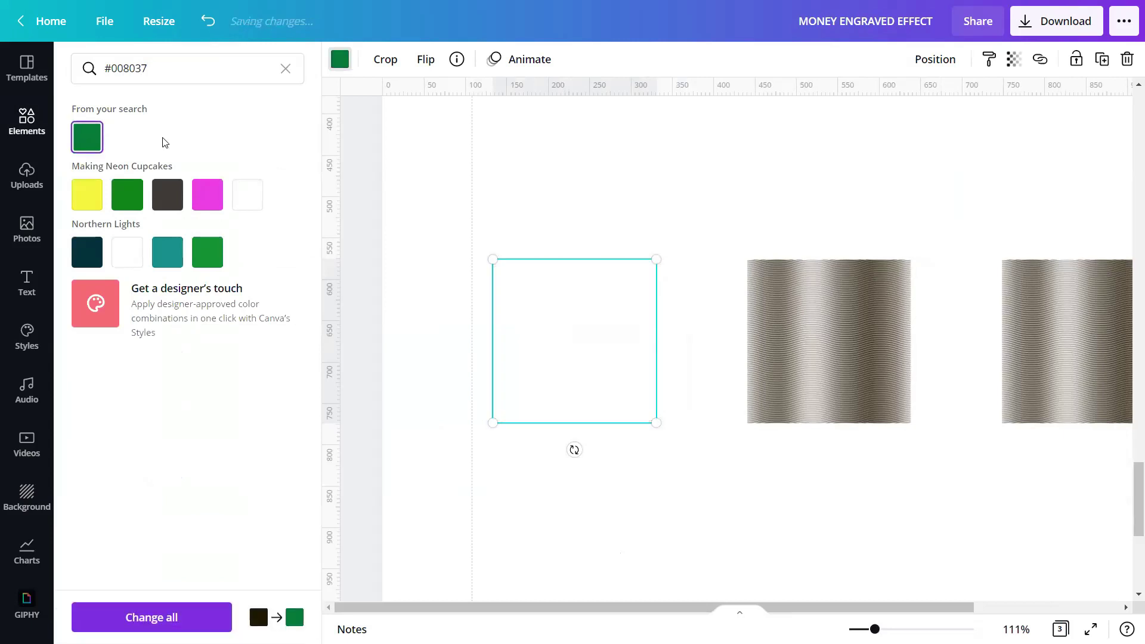
key("Escape")
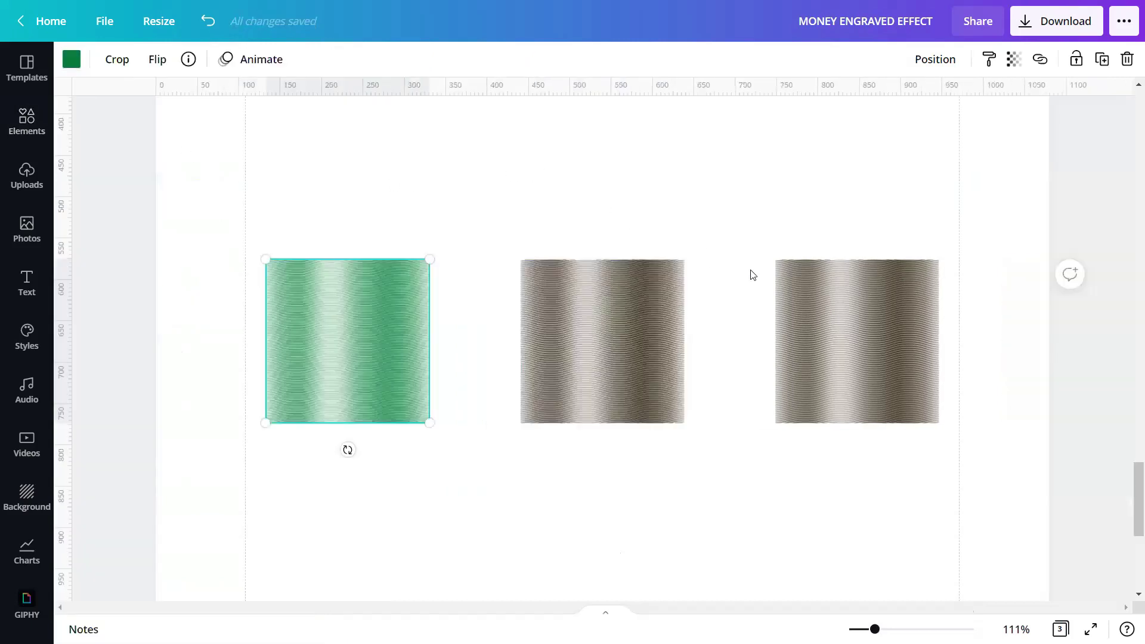
Tint the middle striped graphic olive #435700.
left_click(671, 337)
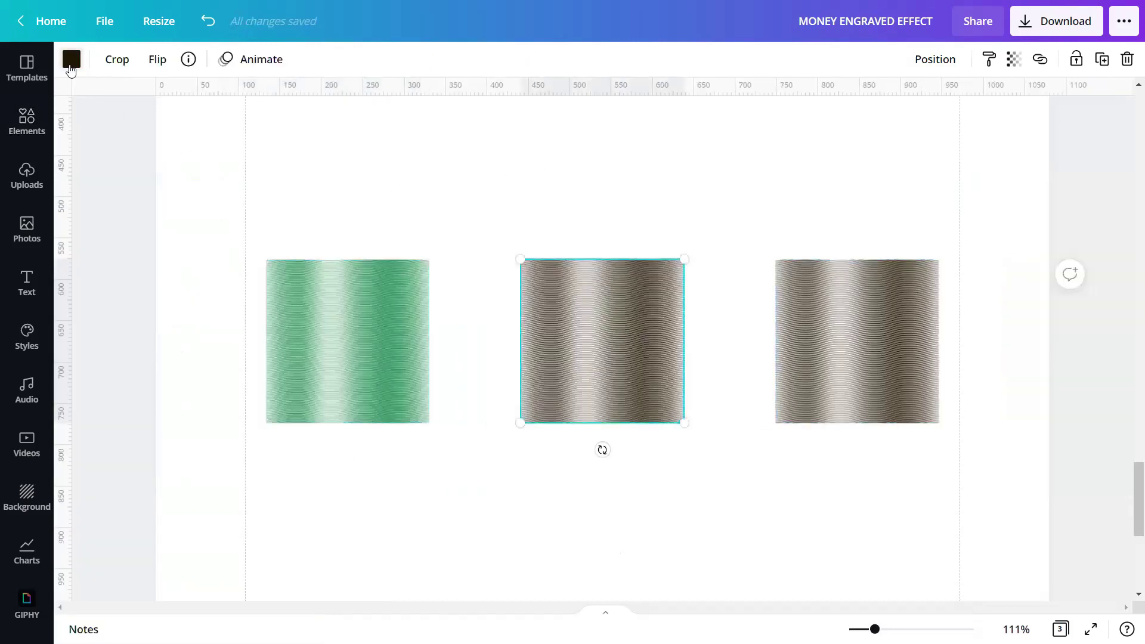
left_click(71, 71)
left_click(170, 74)
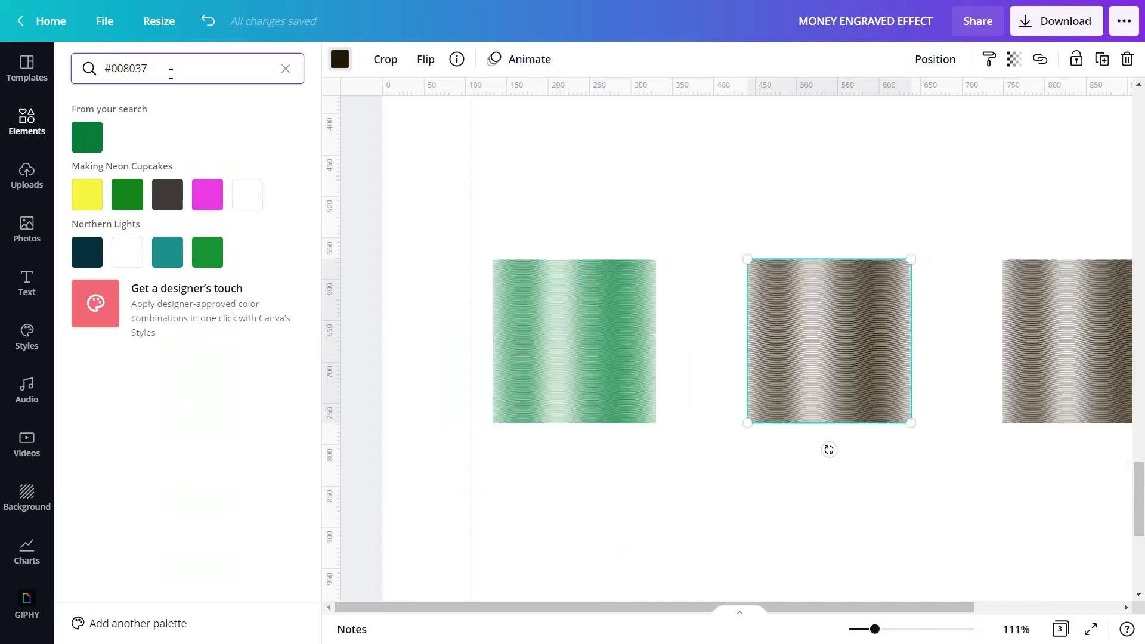
key("BackSpace")
key("BackSpace")
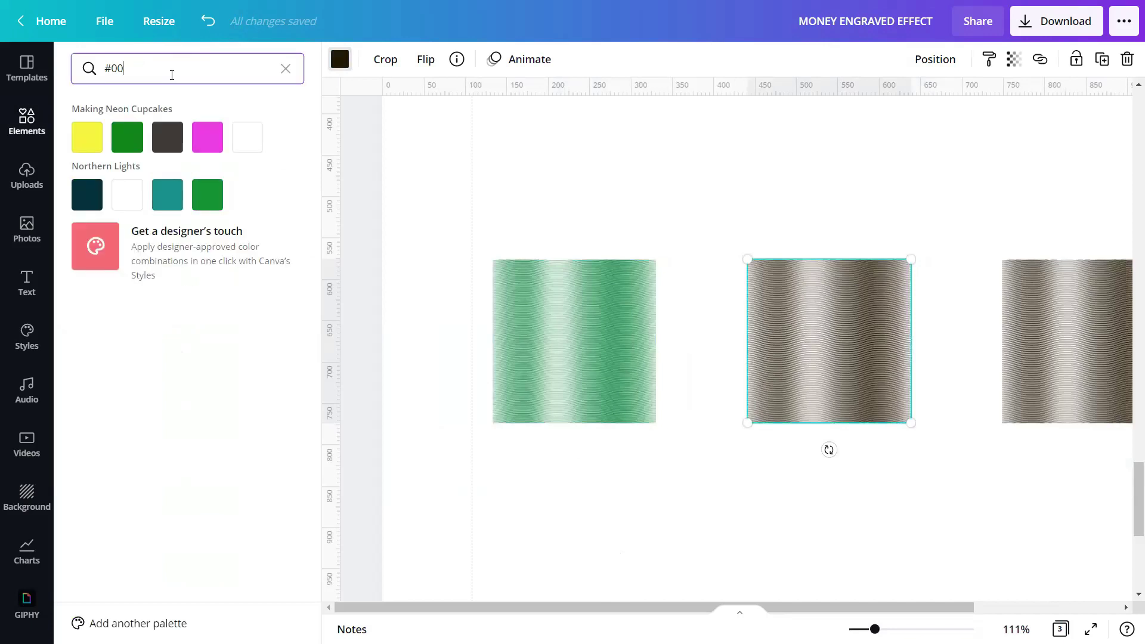
key("BackSpace")
key("BackSpace")
type("4")
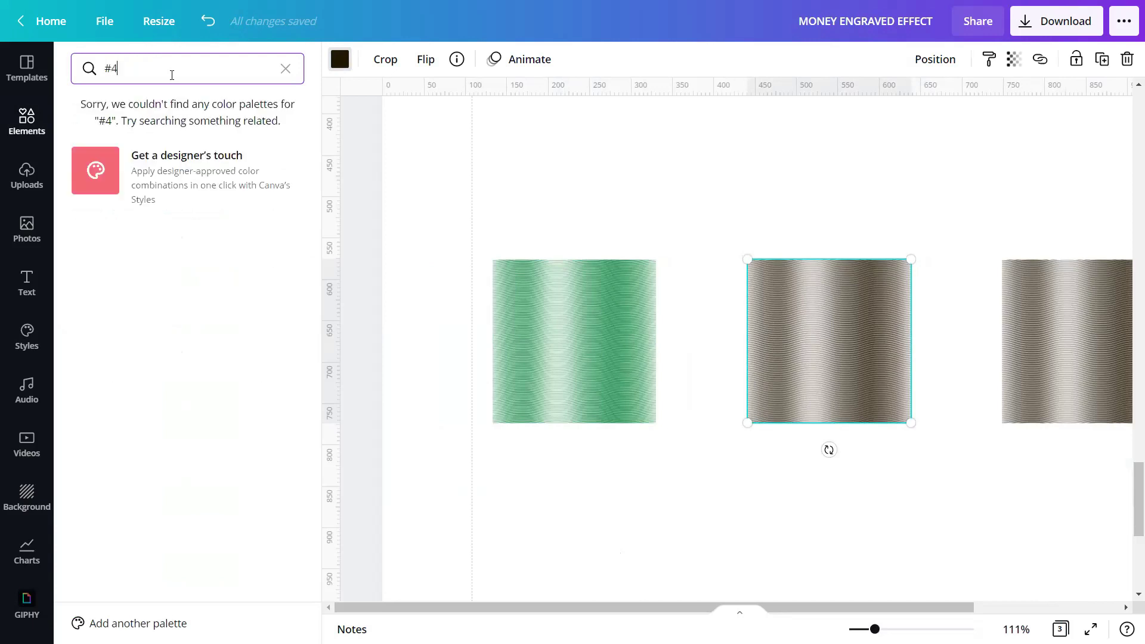
type("35700")
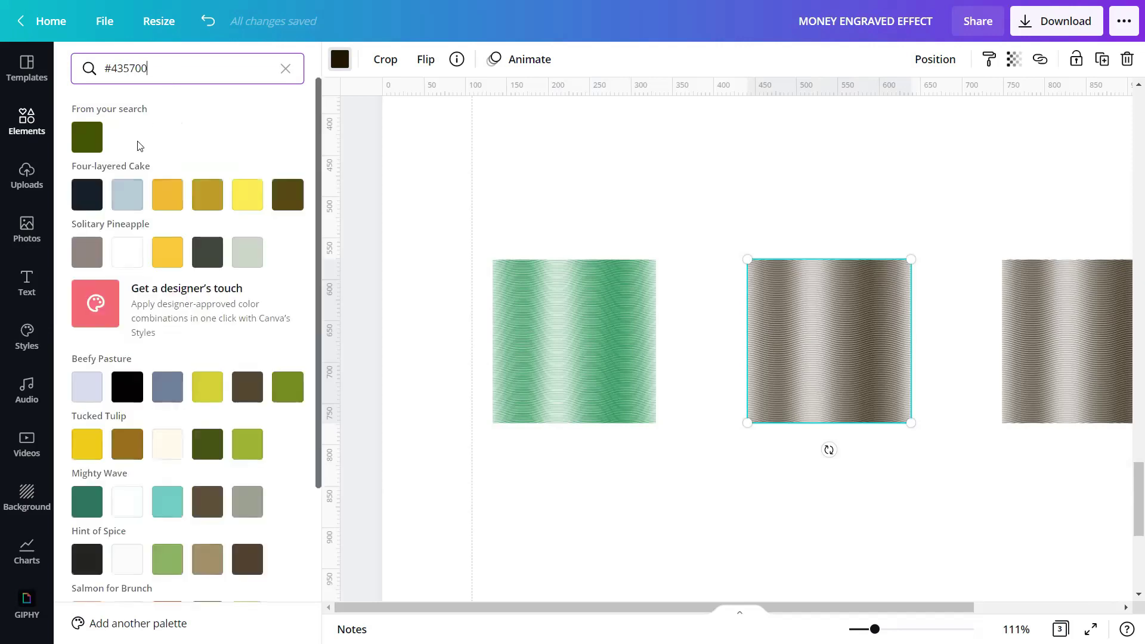
left_click(87, 136)
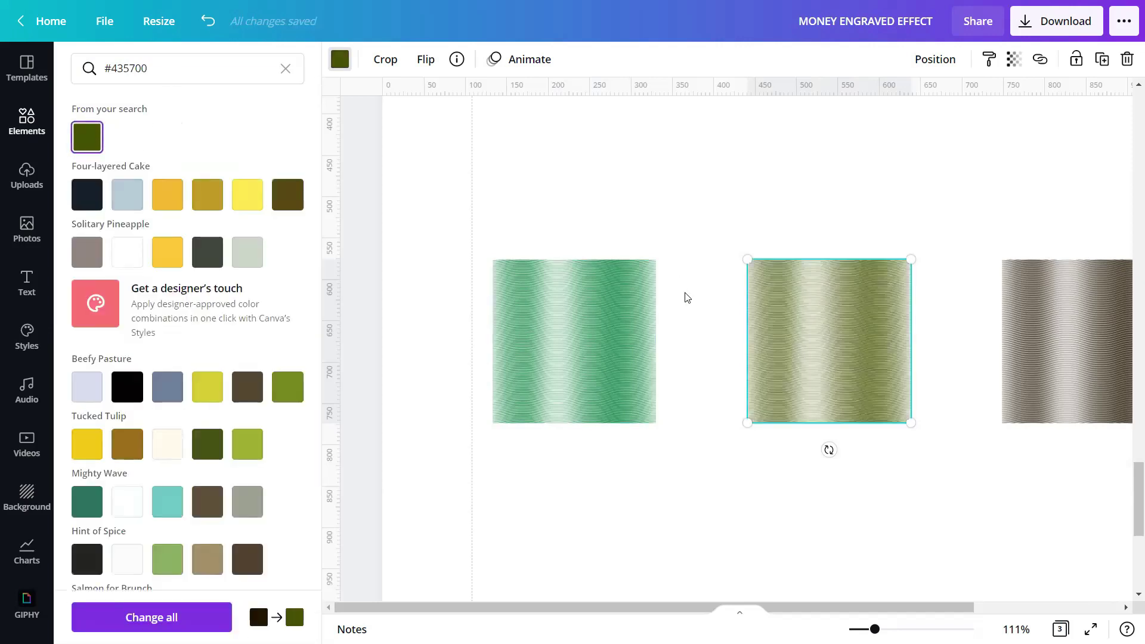
key("Escape")
Make the third striped graphic black using the Default Colors swatch.
left_click(820, 297)
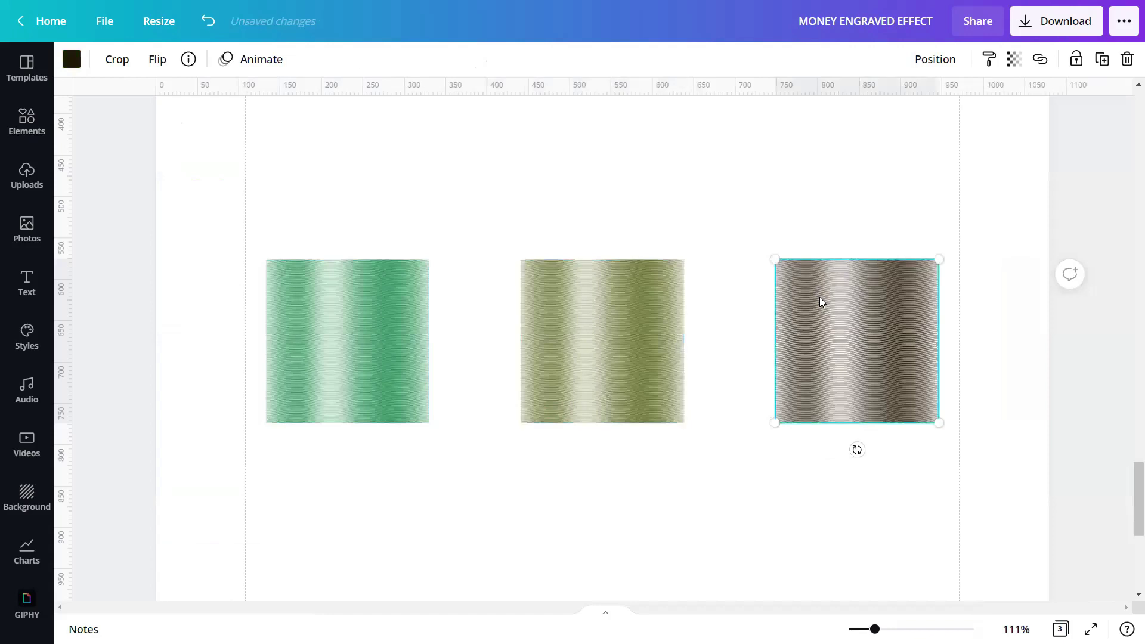
left_click(72, 60)
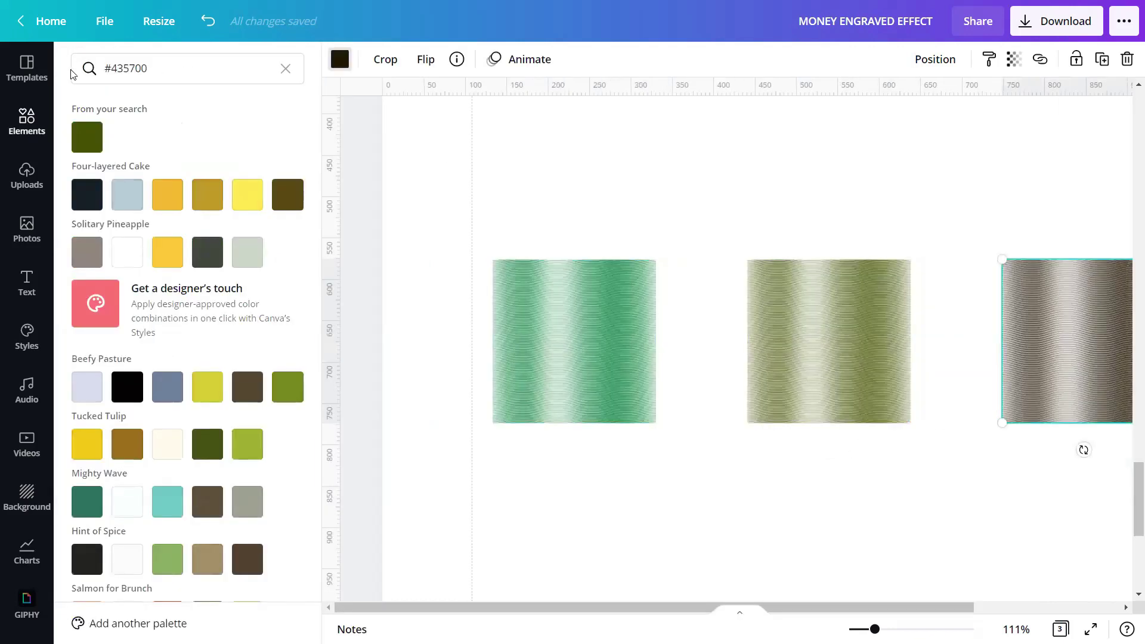
scroll(123, 286, "down", 3)
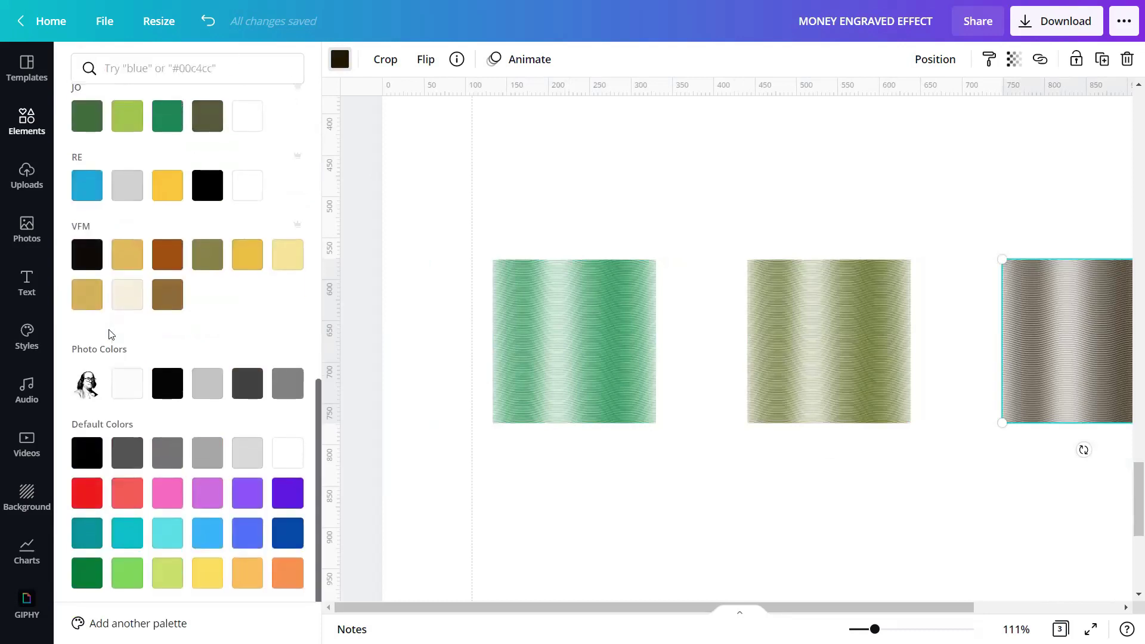
left_click(84, 435)
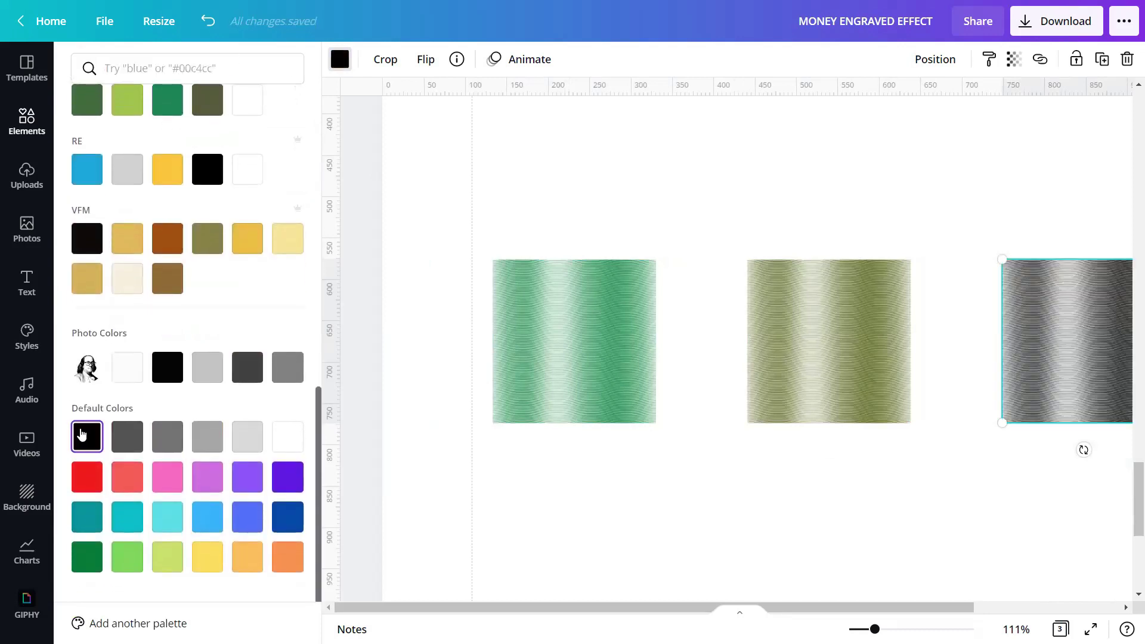
left_click(460, 456)
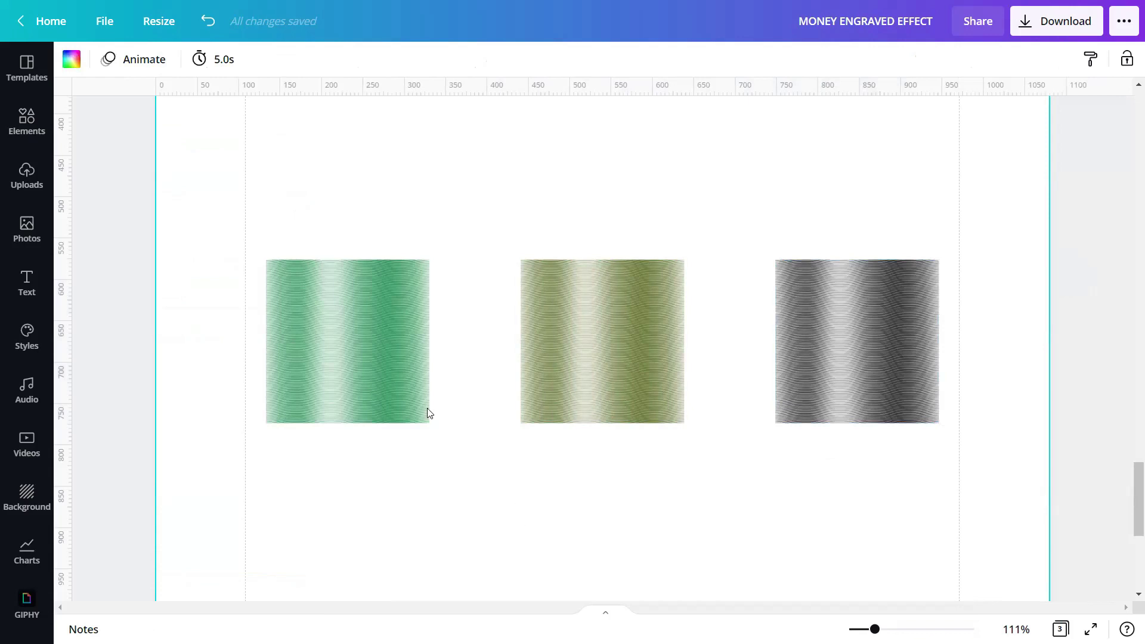
Rotate the green texture 90° so its waves run horizontally.
left_click(373, 360)
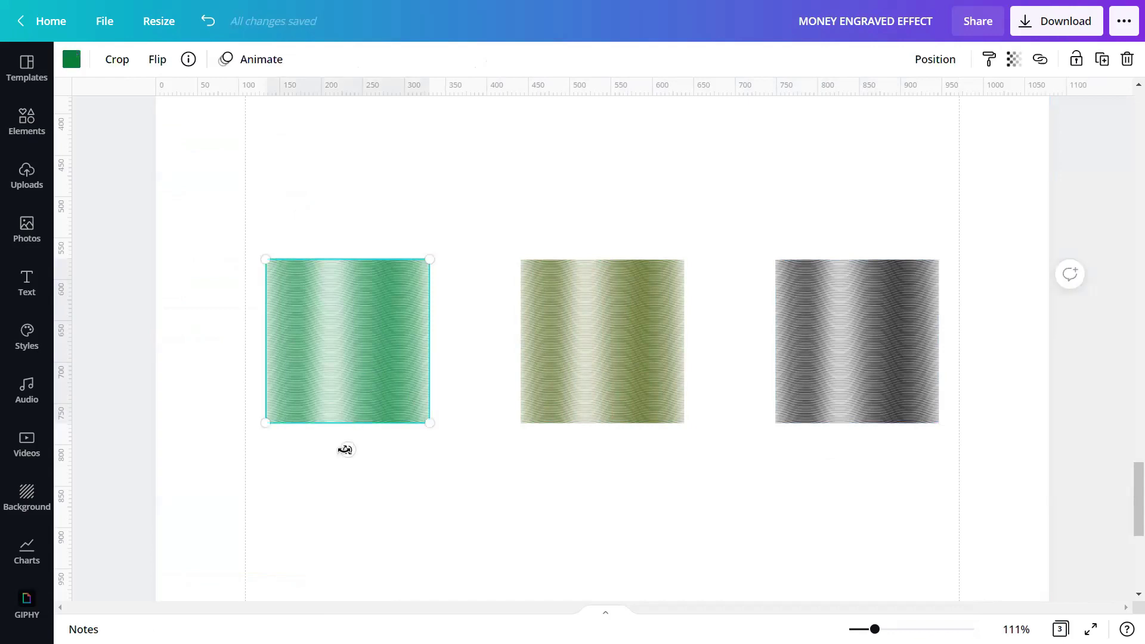
left_click_drag(286, 400, 267, 334)
left_click(557, 507)
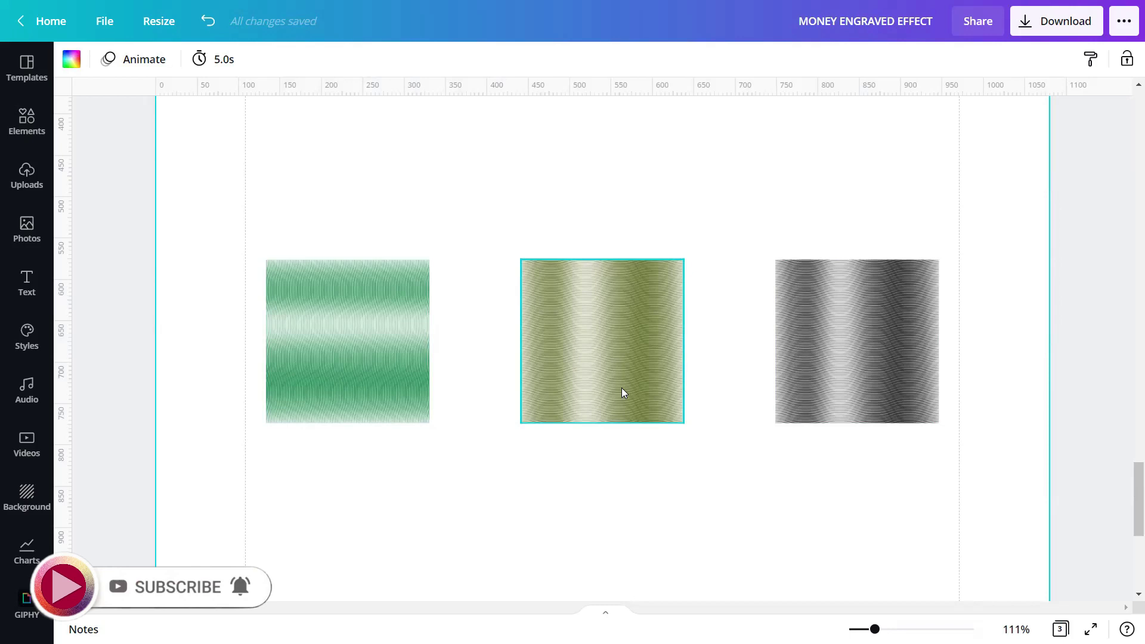
Rotate the grey texture about 45° into a diamond.
left_click(817, 395)
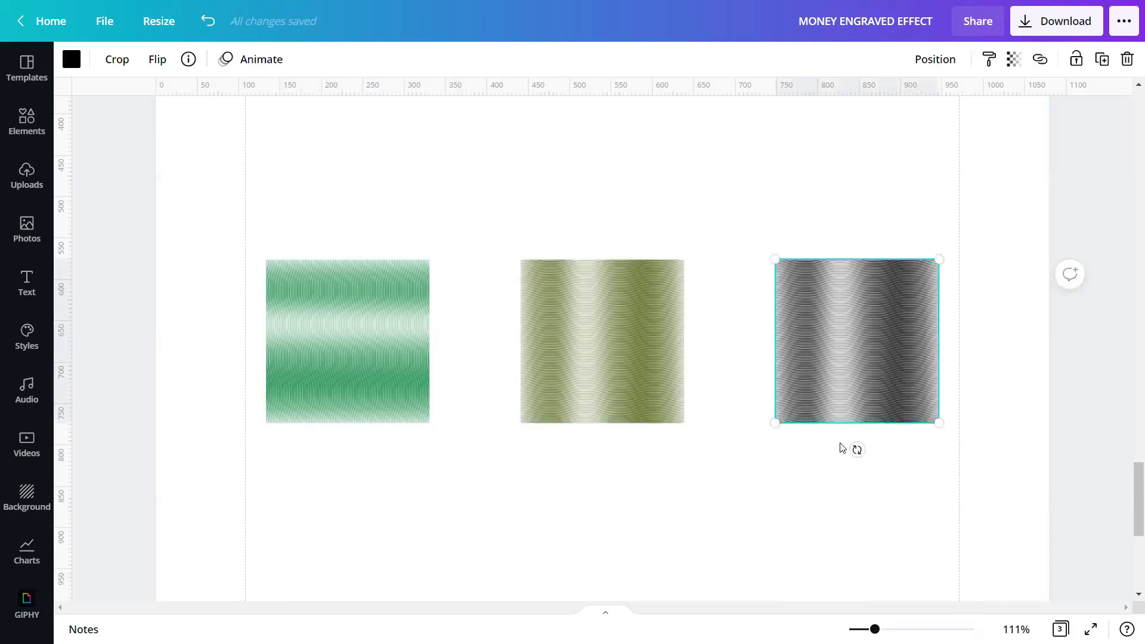
left_click_drag(857, 452, 793, 408)
left_click(750, 486)
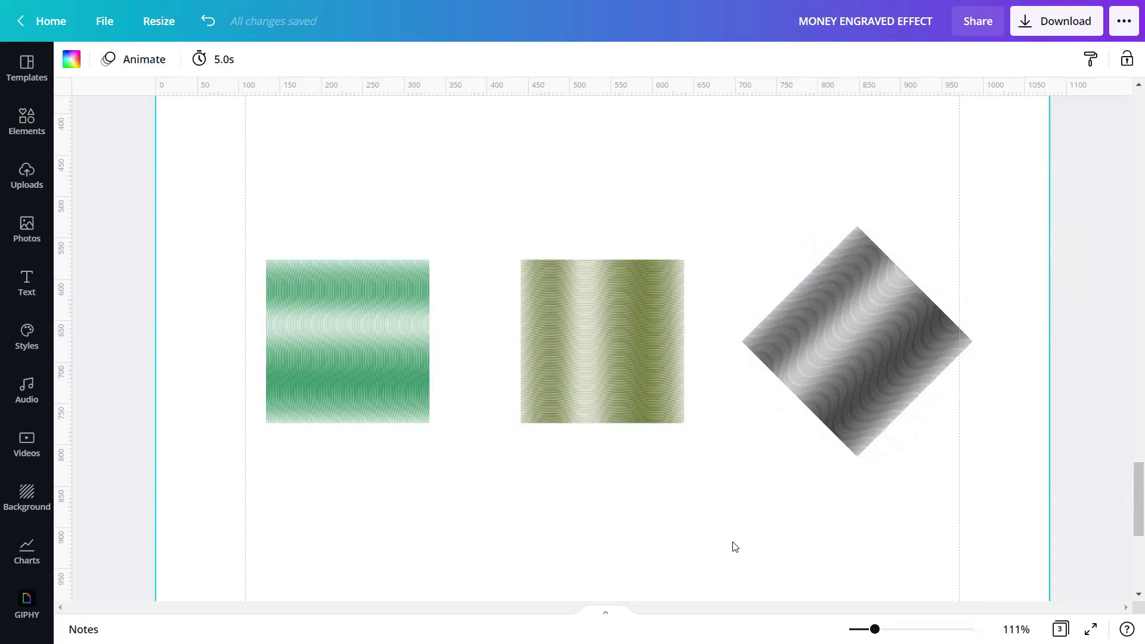
Set the green texture's transparency to 55.
left_click(413, 343)
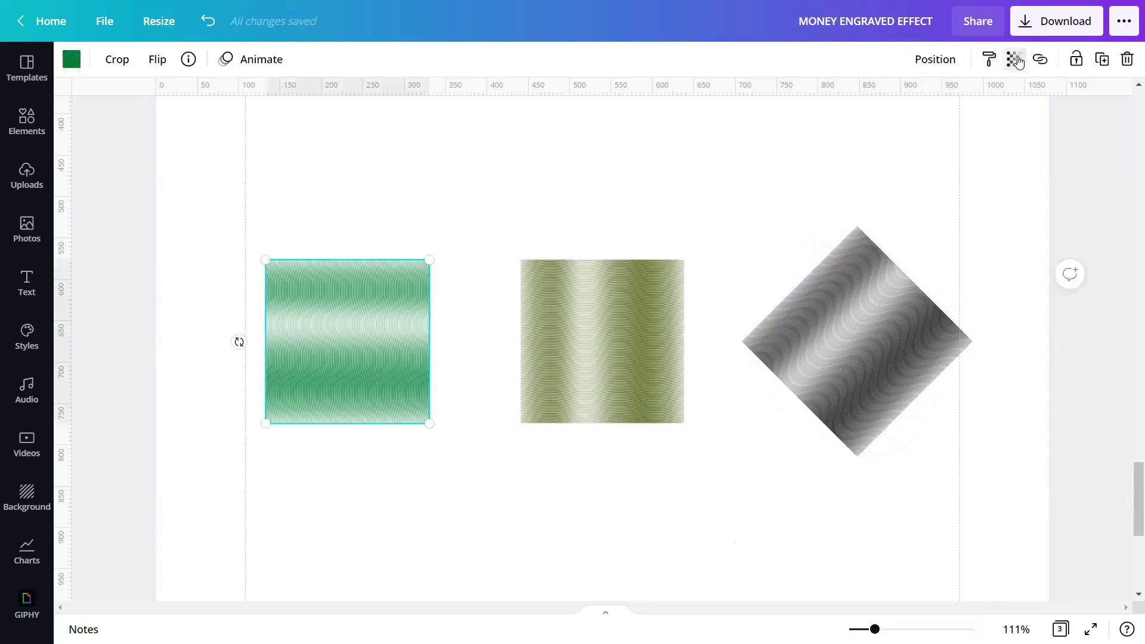
left_click(1015, 59)
double_click(1007, 104)
type("55")
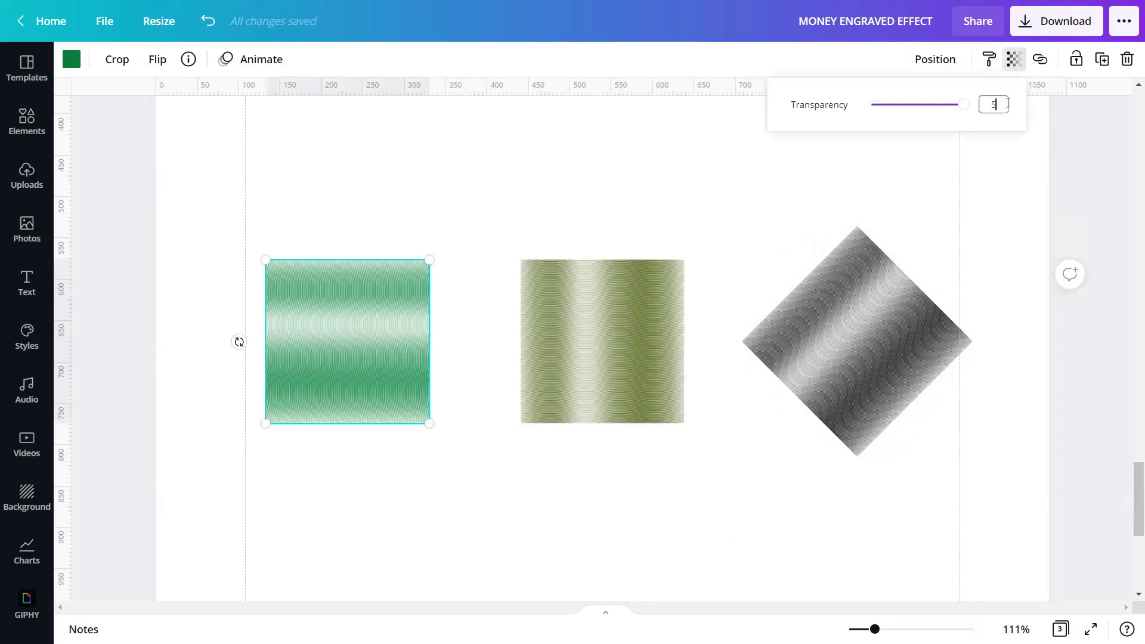
key("Return")
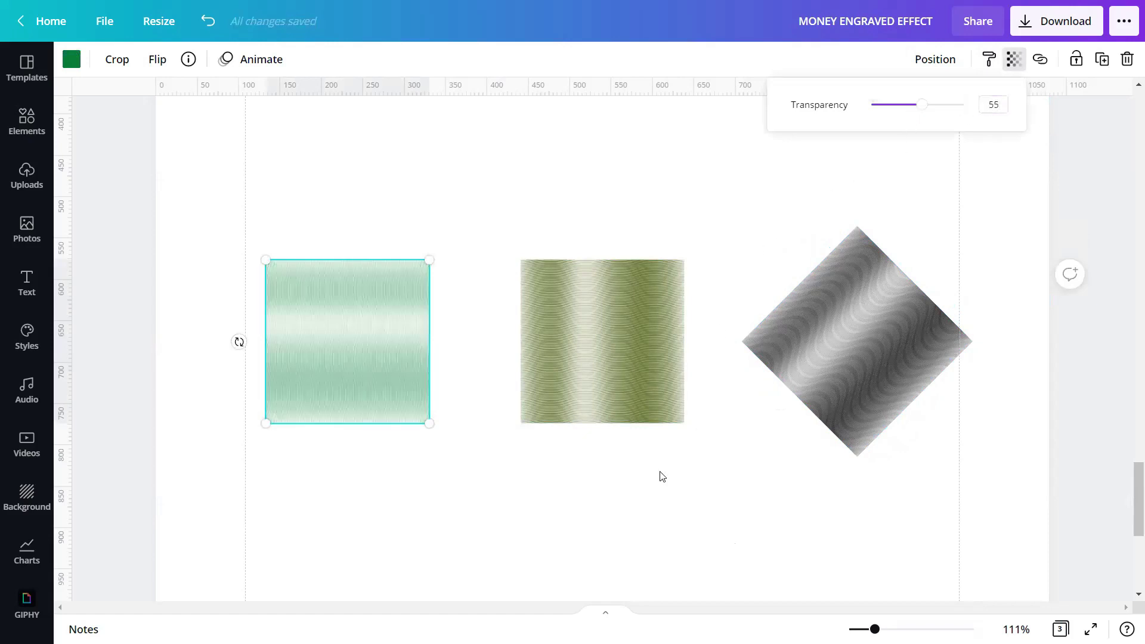
left_click(605, 512)
Set the grey diamond's transparency to 25.
left_click(607, 360)
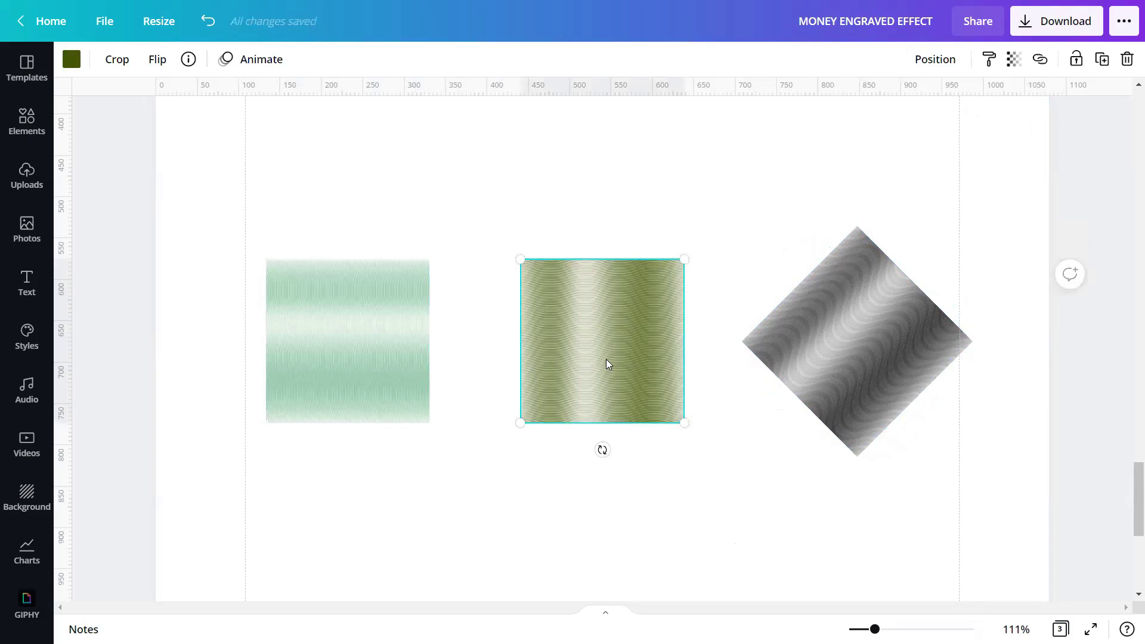
left_click(636, 498)
left_click(856, 358)
left_click(1014, 59)
left_click(1009, 101)
type("25")
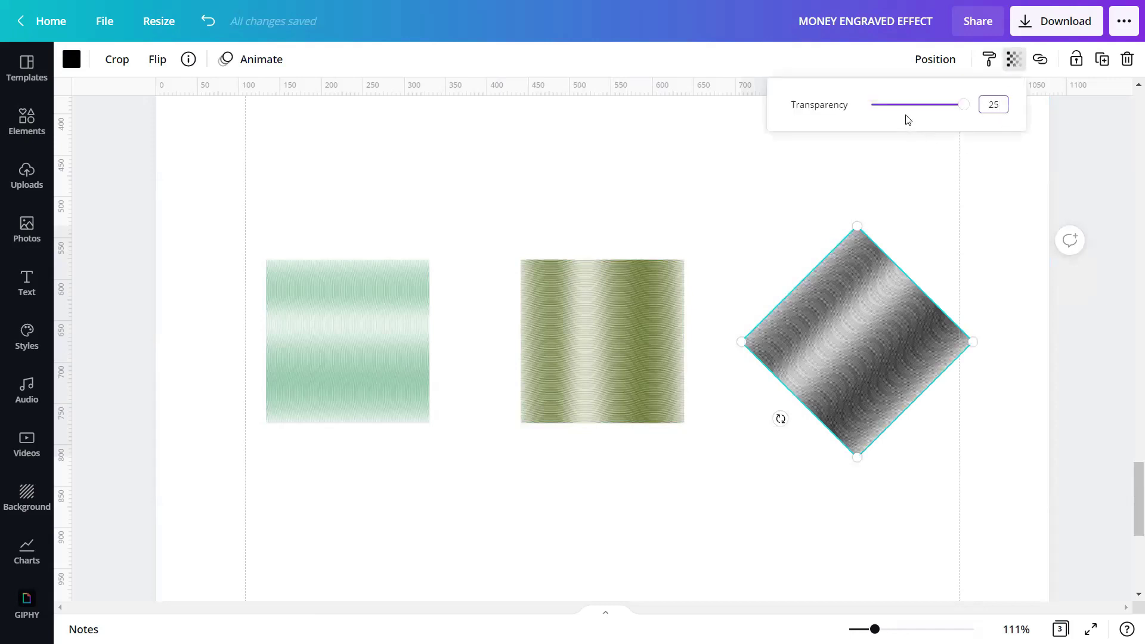
key("Return")
left_click(710, 503)
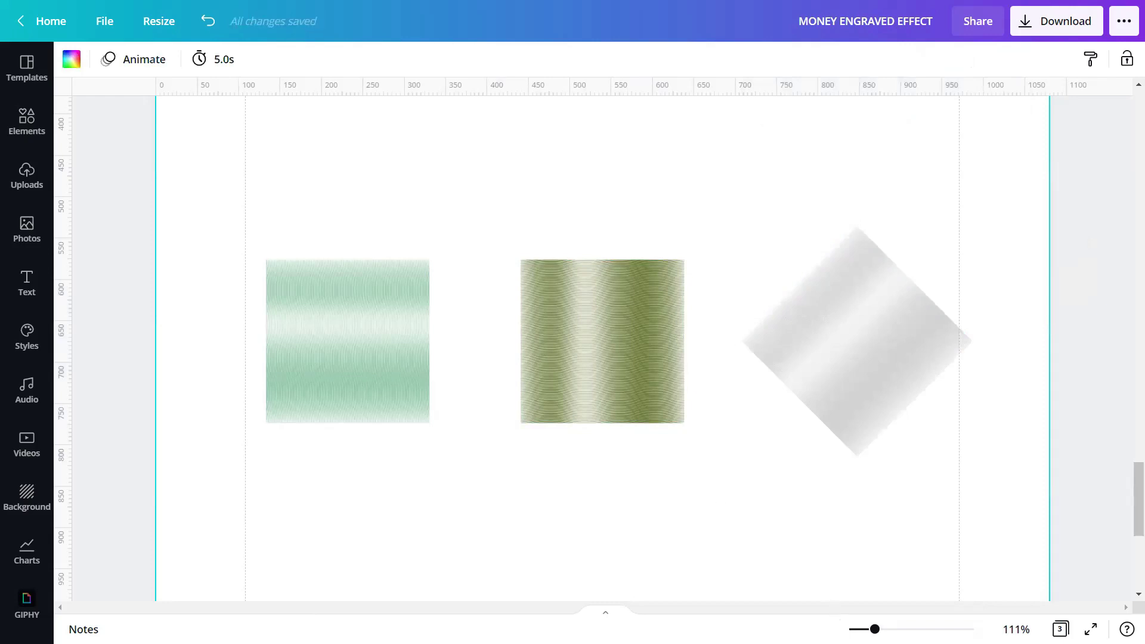
left_click_drag(875, 629, 857, 629)
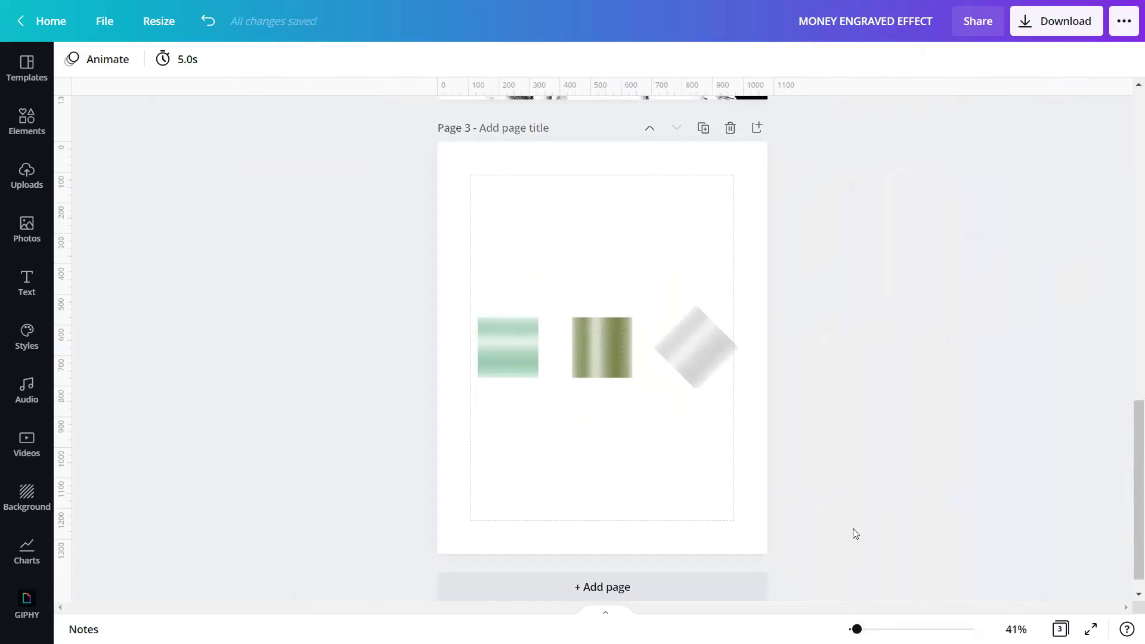
Move the green texture onto page 2 and resize it to cover the whole page.
scroll(853, 535, "up", 3)
left_click(523, 490)
left_click_drag(576, 279, 612, 122)
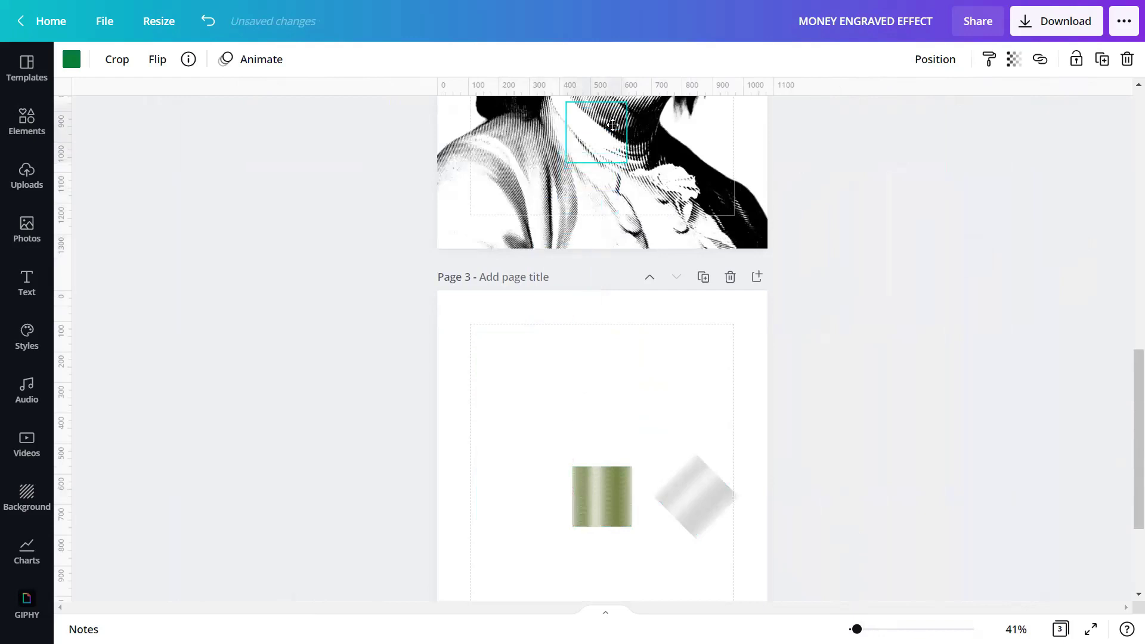
scroll(657, 345, "up", 5)
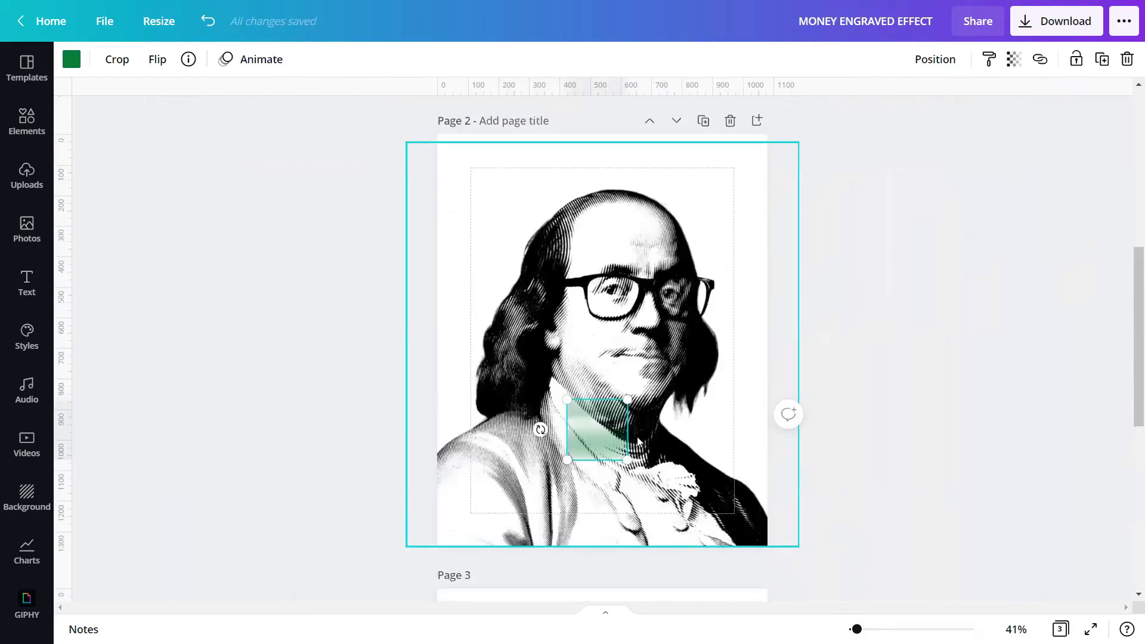
left_click_drag(627, 460, 788, 568)
left_click_drag(481, 284, 323, 112)
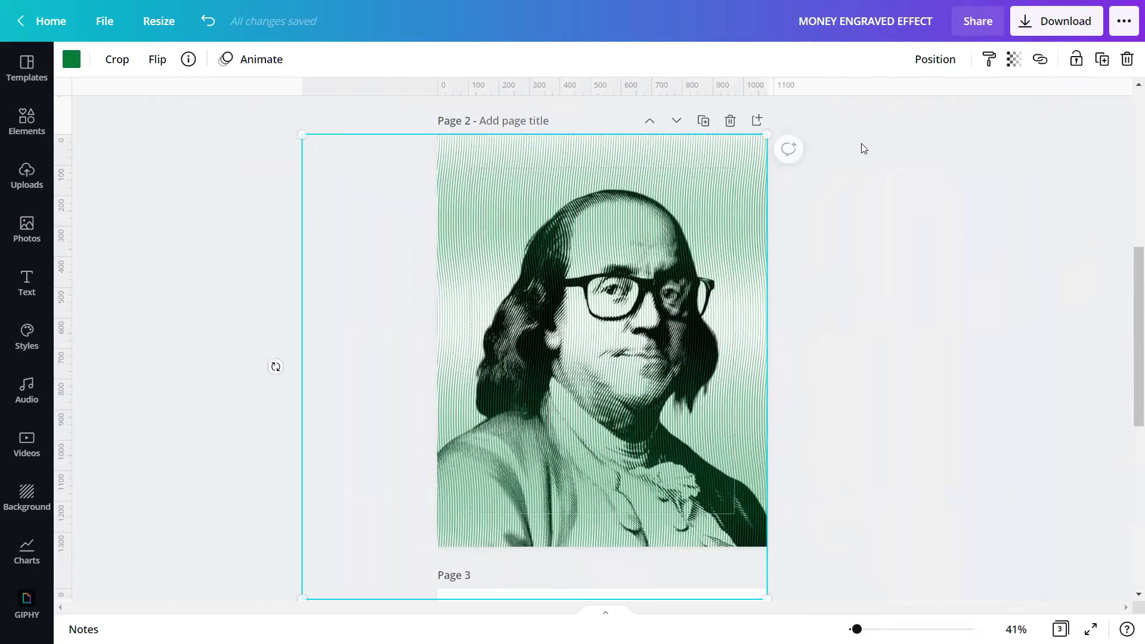
left_click_drag(767, 601, 715, 546)
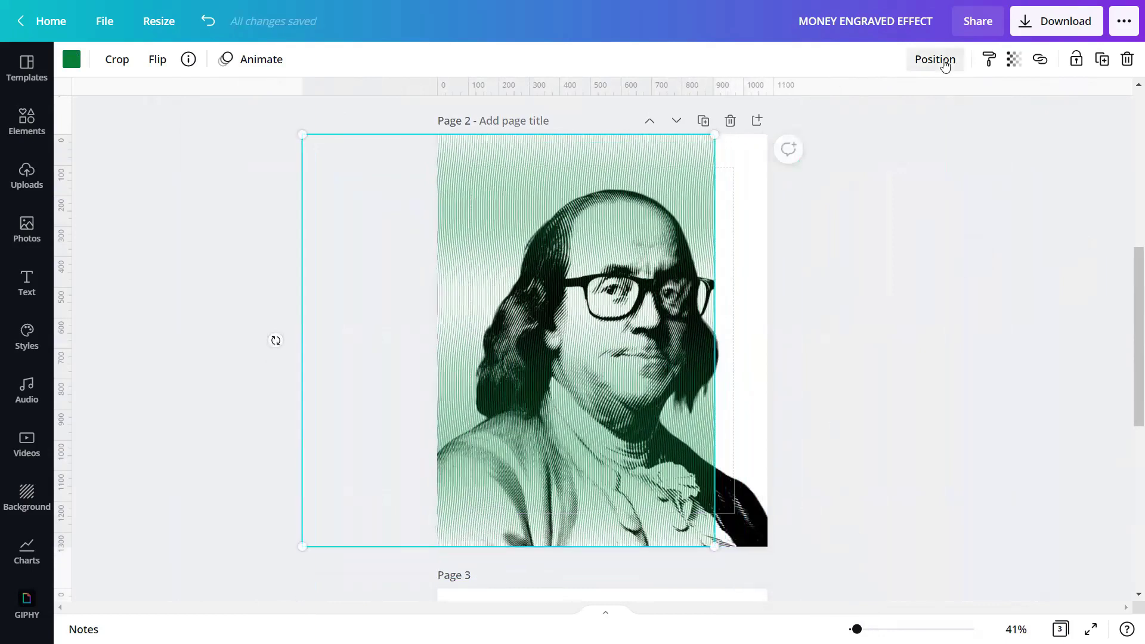
Centre the green texture on page 2 and send it behind the portrait.
left_click(943, 63)
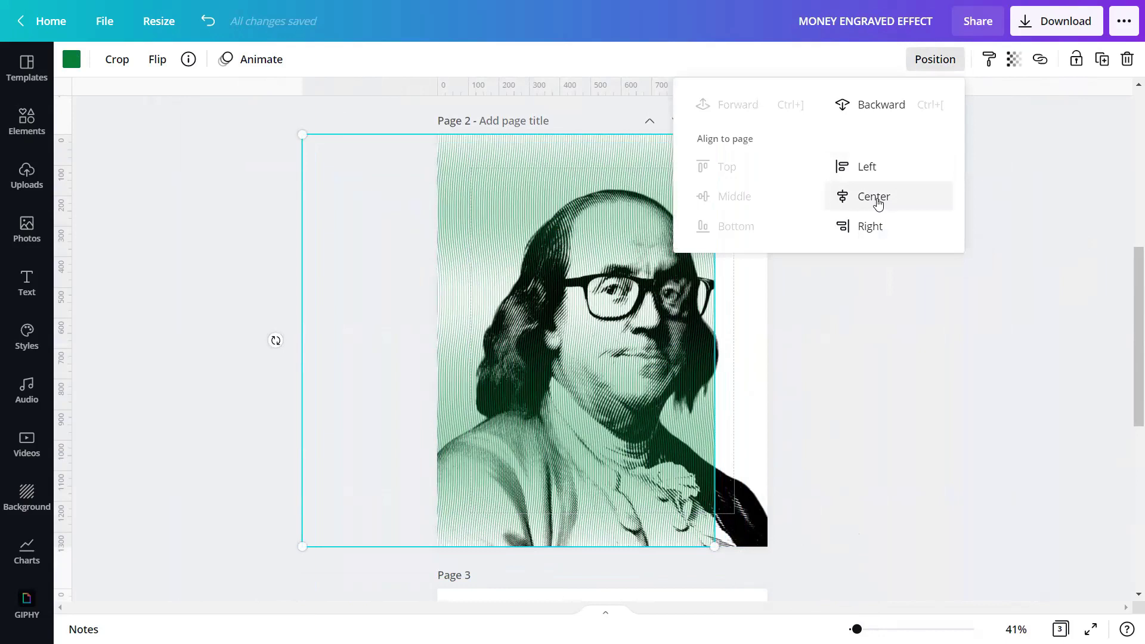
left_click(874, 197)
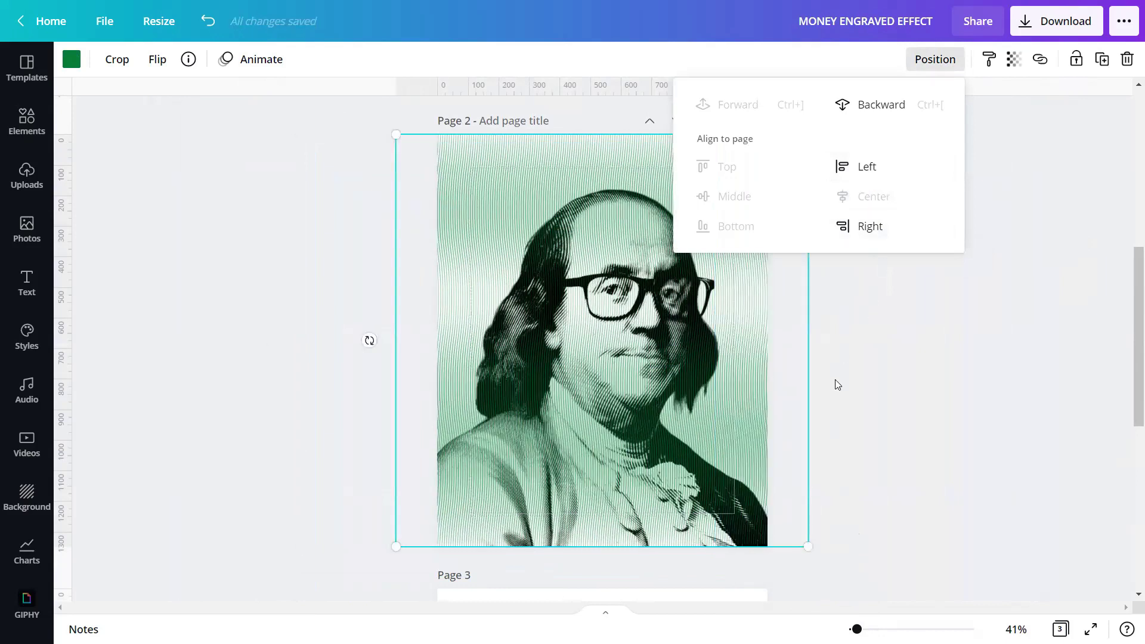
right_click(706, 377)
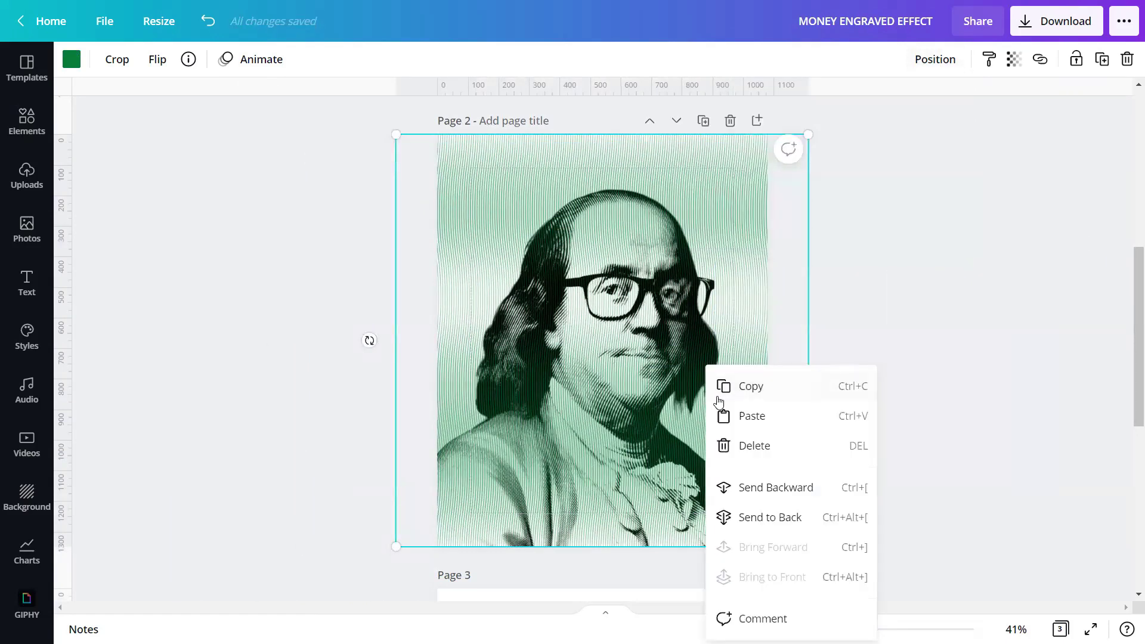
left_click(773, 516)
left_click(865, 377)
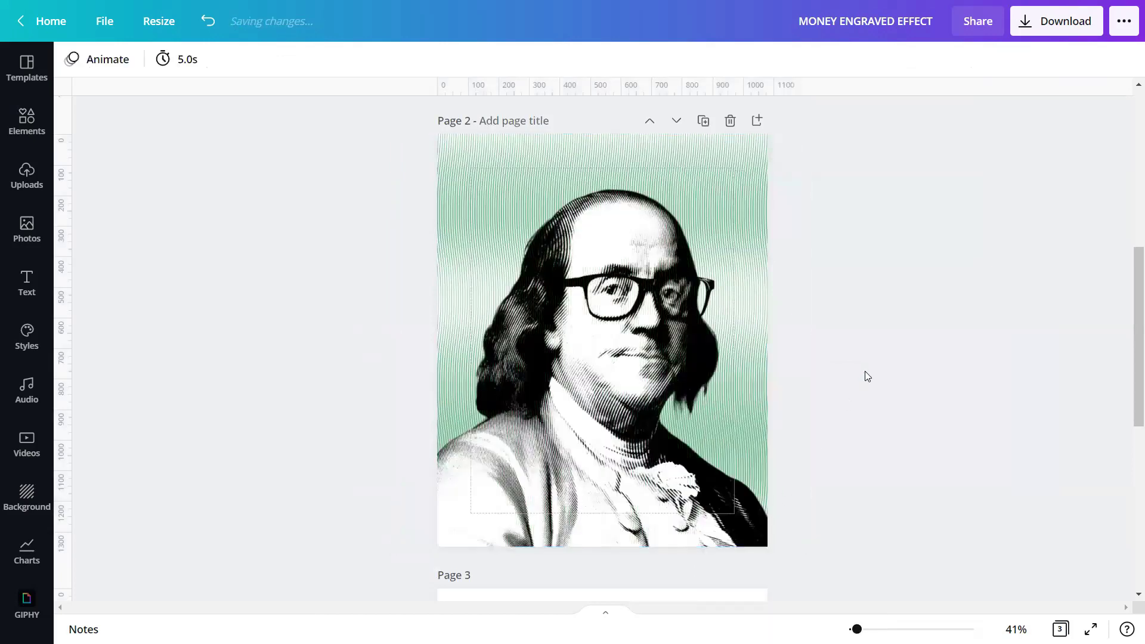
left_click_drag(857, 629, 870, 630)
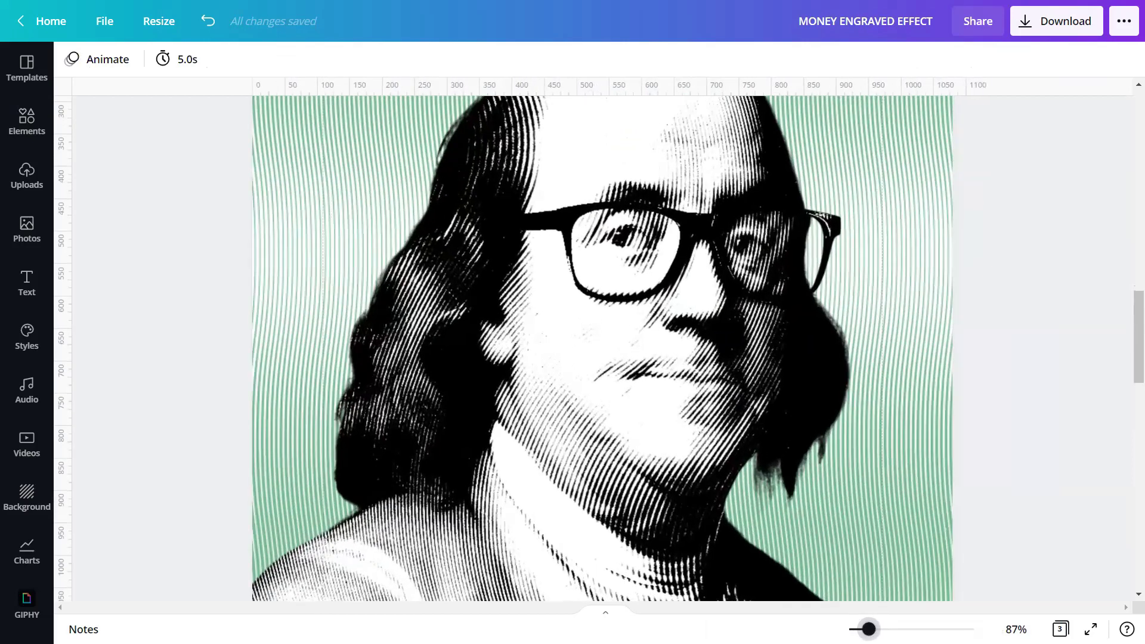
left_click_drag(869, 630, 854, 630)
scroll(774, 458, "down", 4)
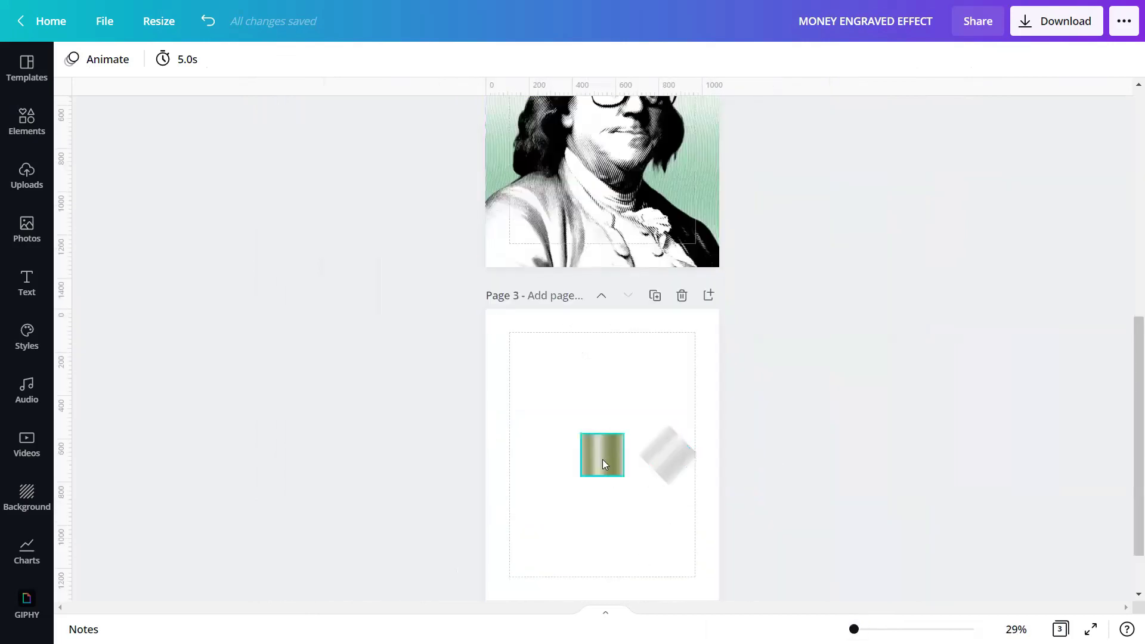
Move the olive texture onto page 2, enlarge it over the portrait, and centre it.
left_click_drag(602, 460, 613, 196)
scroll(647, 449, "up", 5)
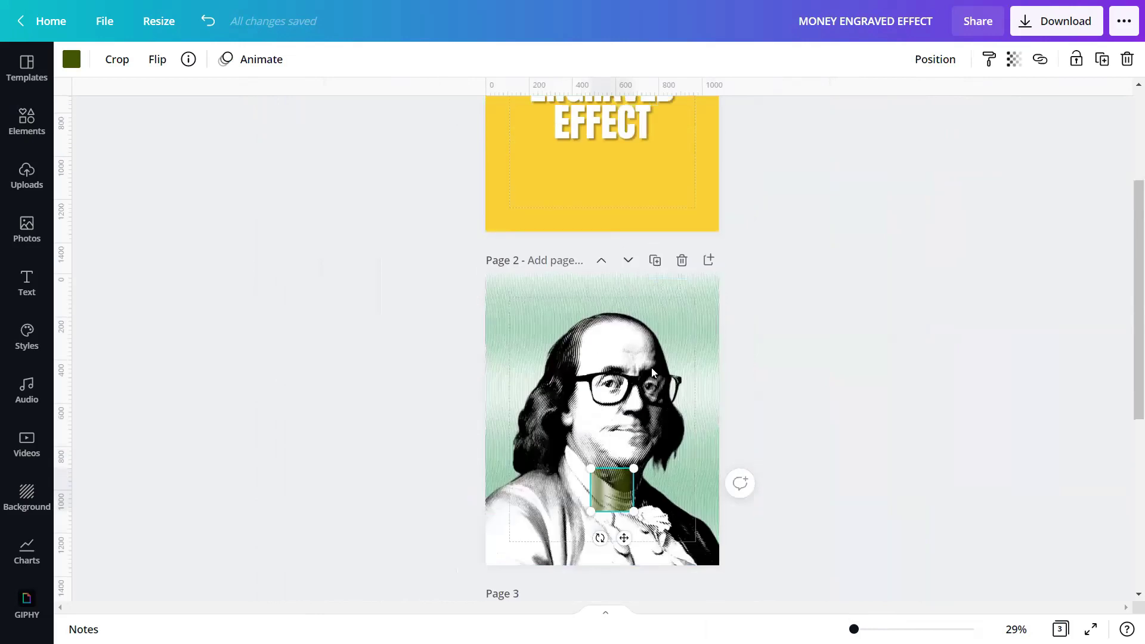
scroll(646, 448, "down", 1)
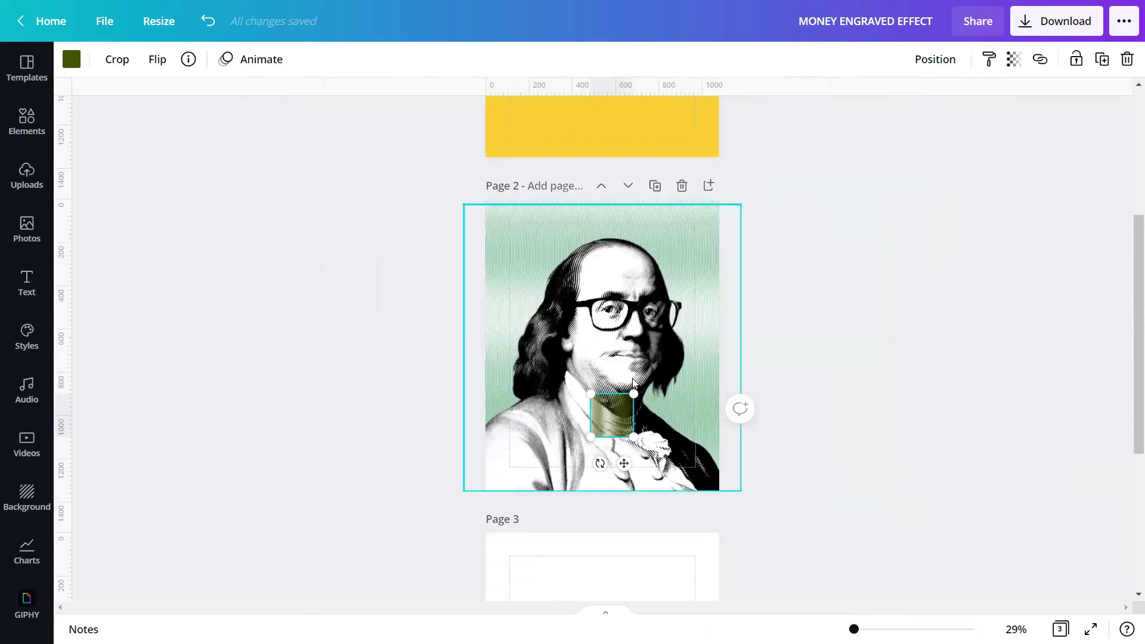
left_click_drag(634, 394, 864, 235)
left_click_drag(561, 463, 537, 491)
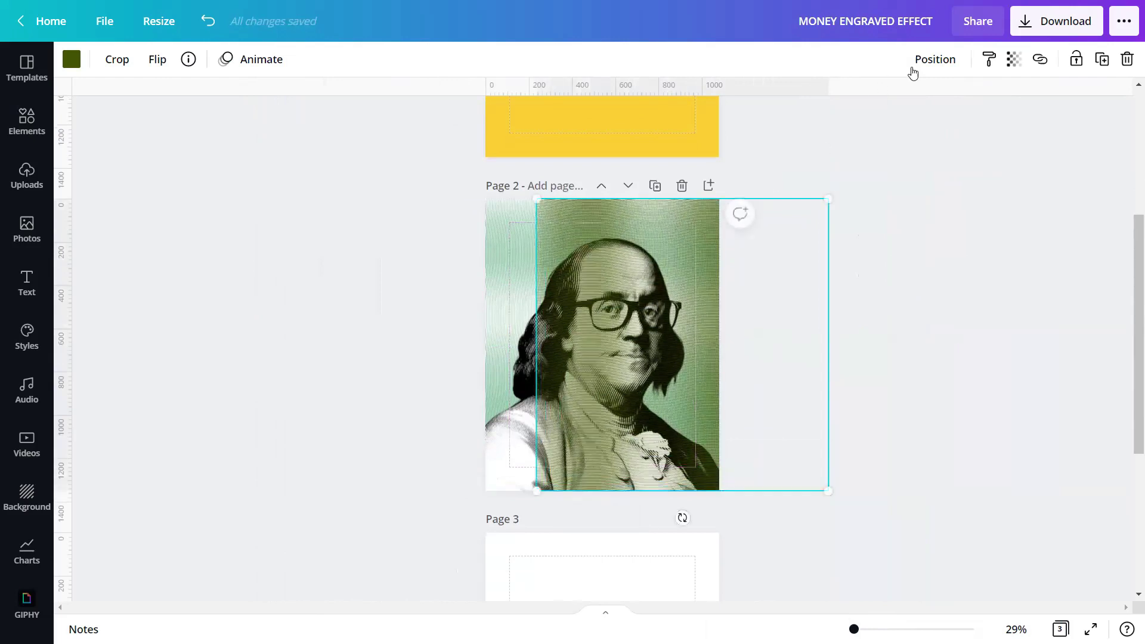
left_click(936, 60)
left_click(879, 199)
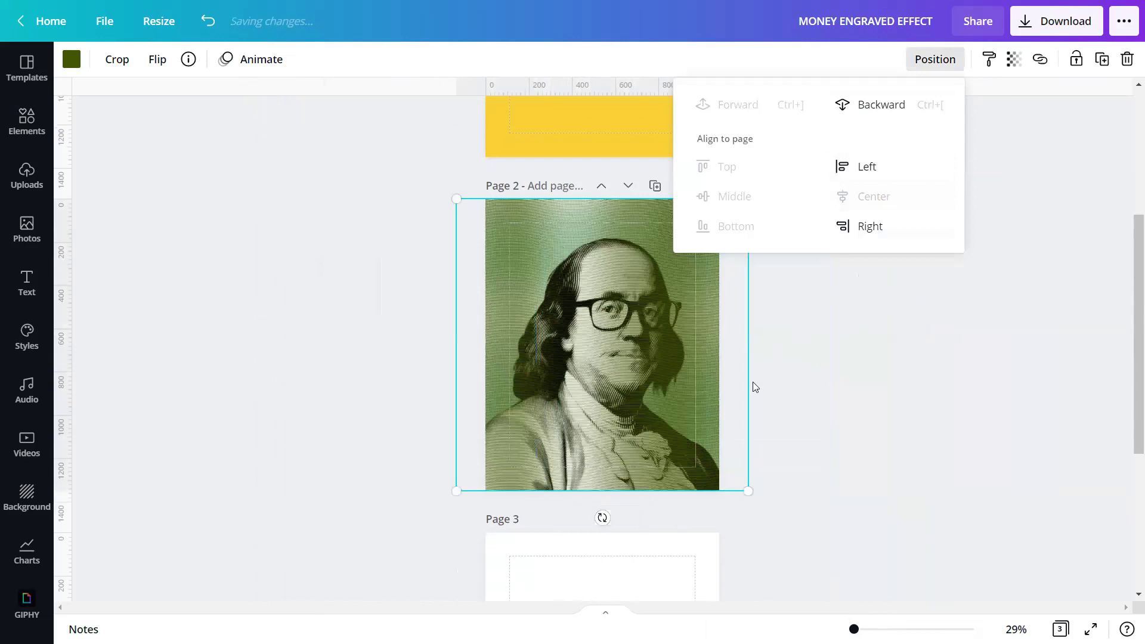
left_click(797, 404)
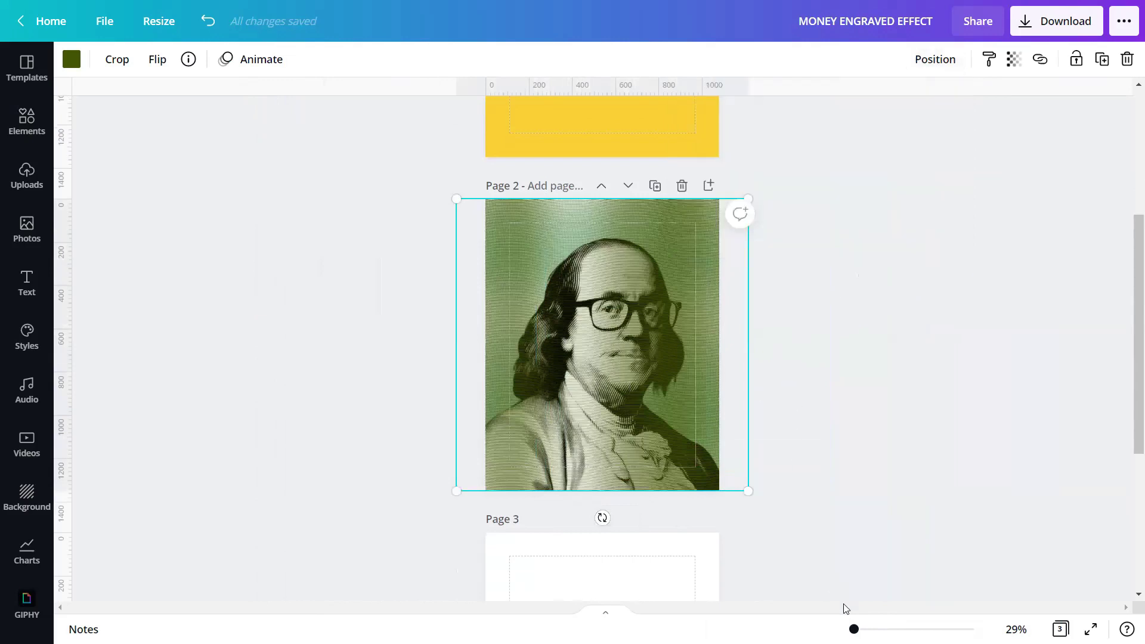
scroll(603, 349, "up", 5)
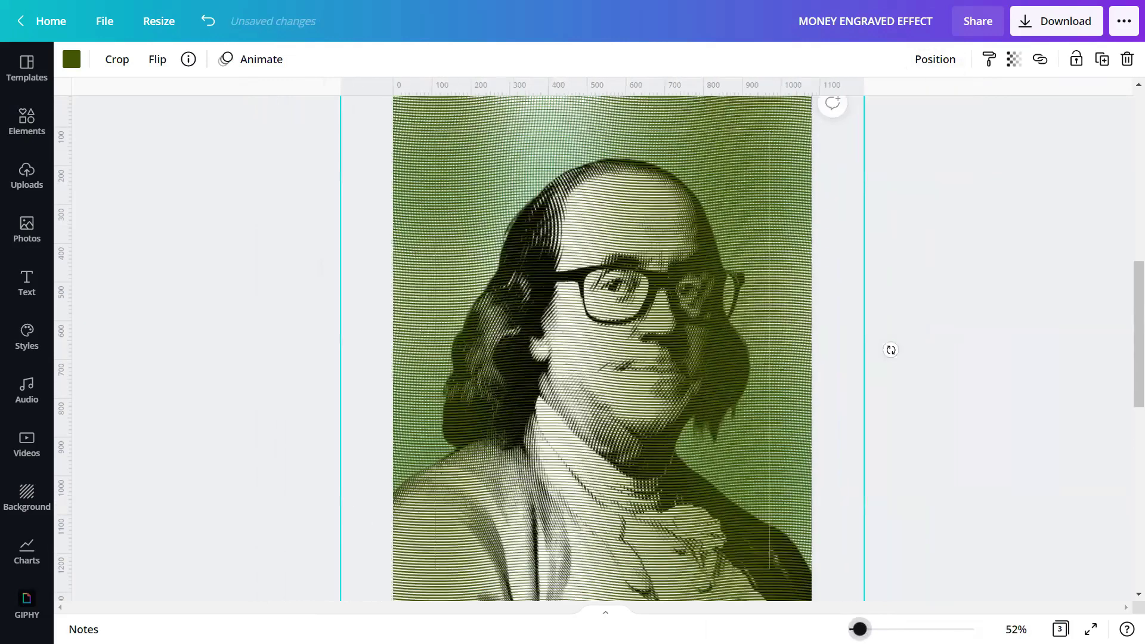
scroll(611, 349, "up", 4)
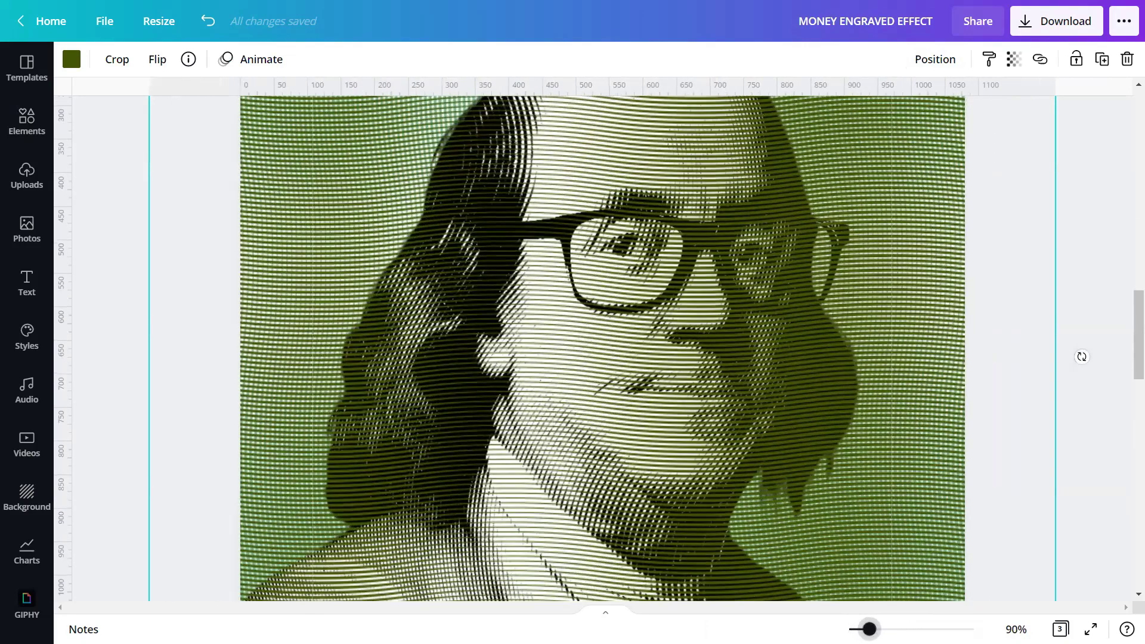
scroll(1066, 356, "down", 7)
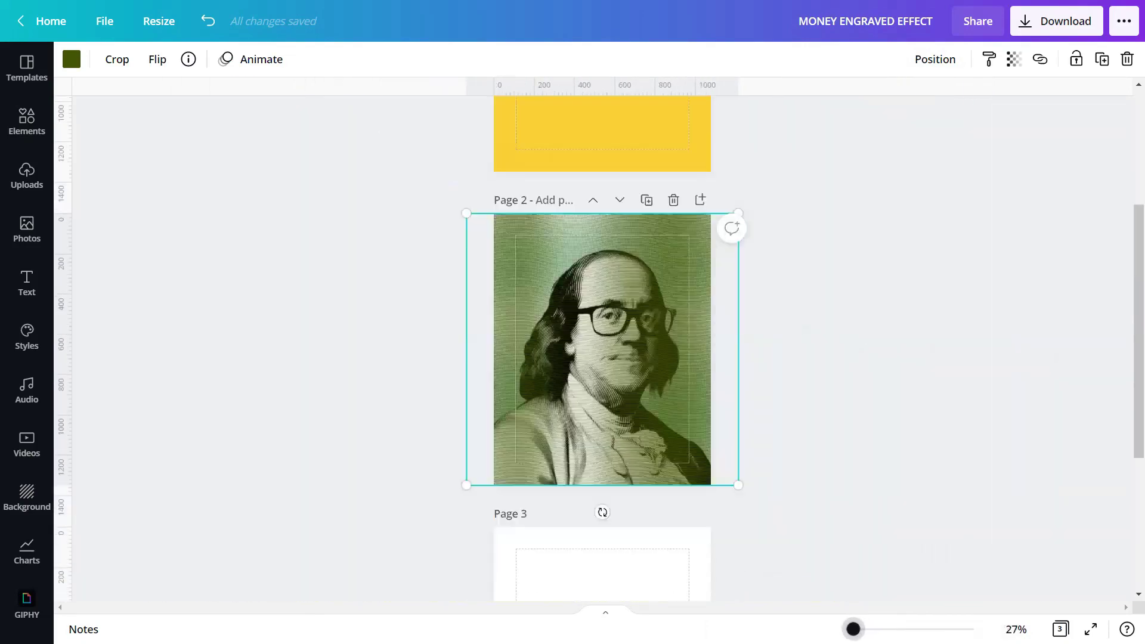
left_click(778, 536)
Move the diamond element from page 3 onto page 2 and reselect it.
scroll(769, 533, "down", 3)
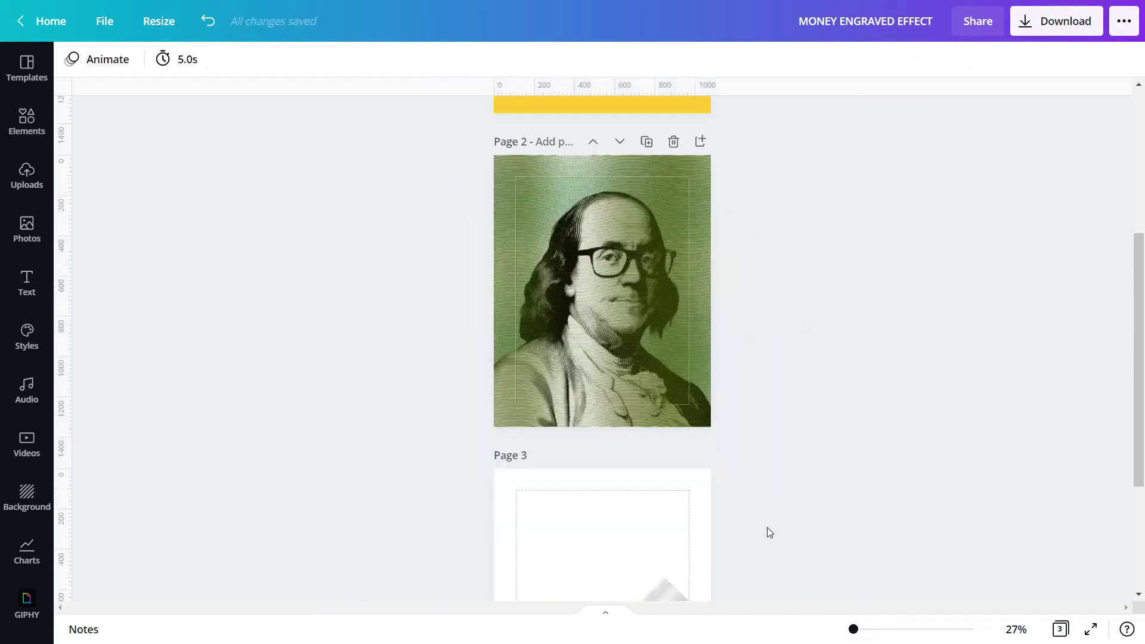
left_click_drag(669, 517, 628, 218)
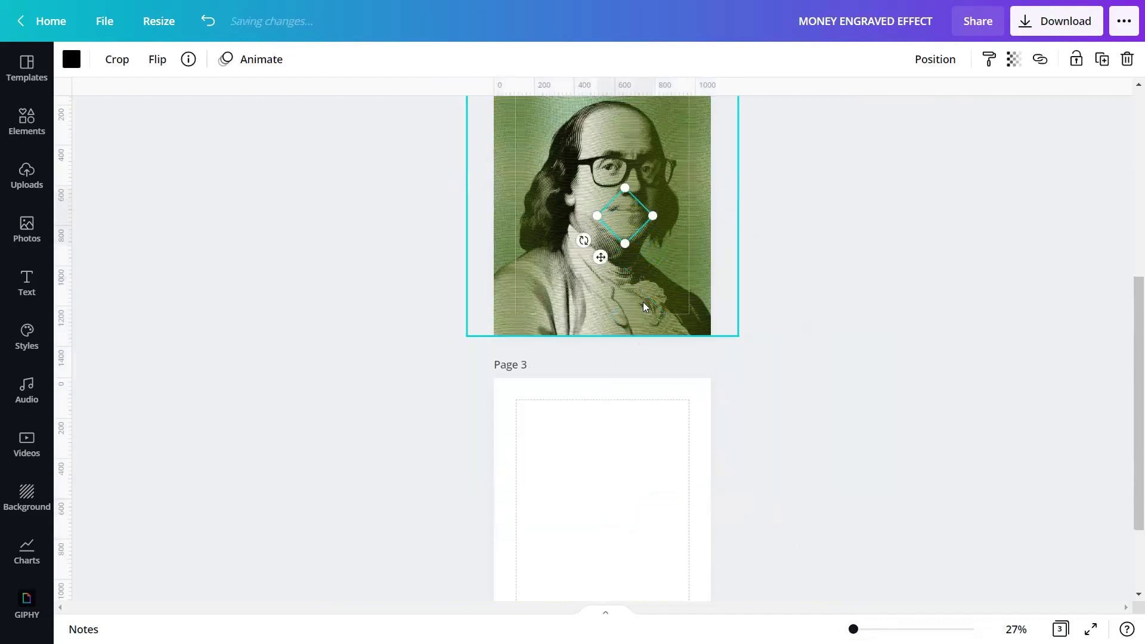
scroll(646, 310, "up", 2)
left_click(802, 388)
left_click(645, 365)
Enlarge the diamond to about 1,842 by 1,842 and centre it over the portrait.
left_click_drag(637, 308, 746, 90)
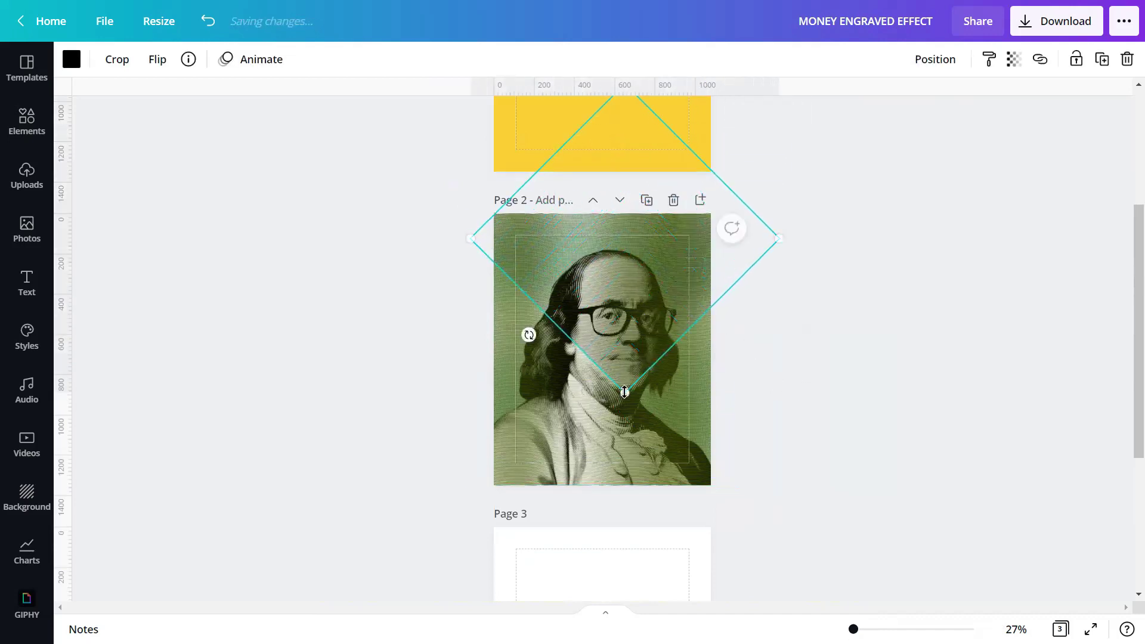
left_click_drag(627, 425, 606, 614)
left_click_drag(673, 370, 662, 375)
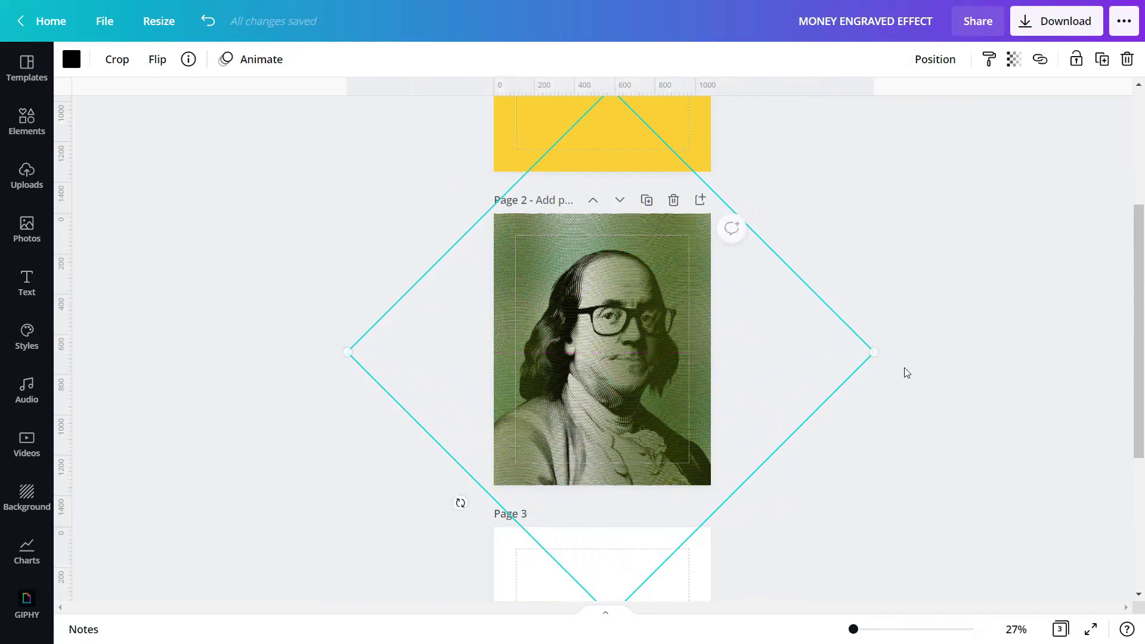
left_click_drag(877, 349, 847, 351)
left_click_drag(669, 349, 674, 347)
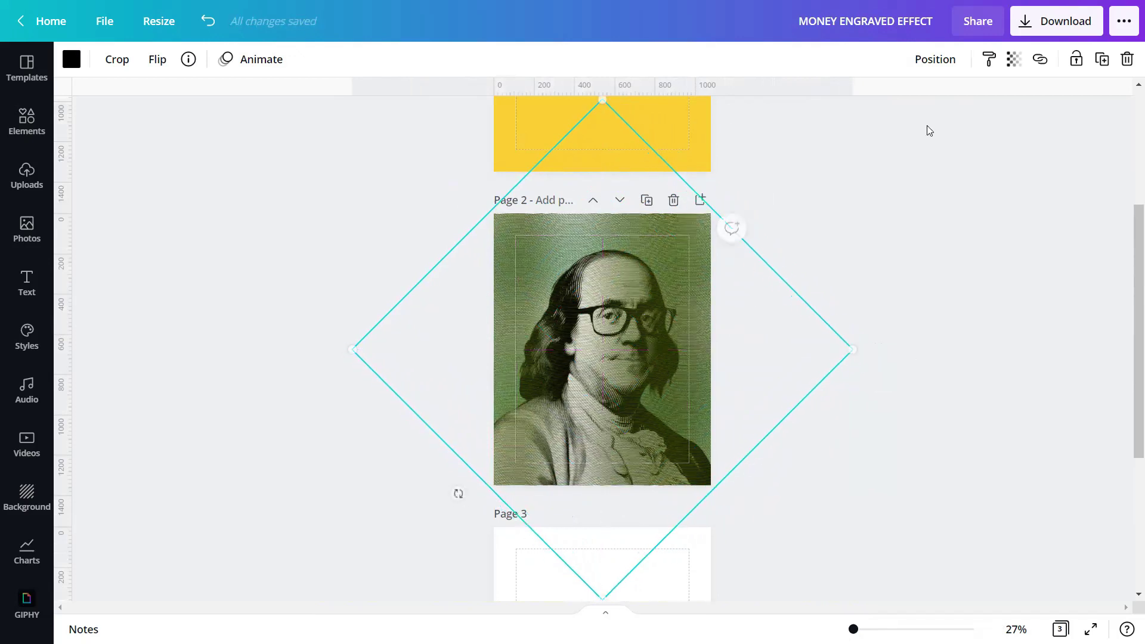
Check the layering and alignment options, then deselect the diamond and zoom in.
left_click(944, 61)
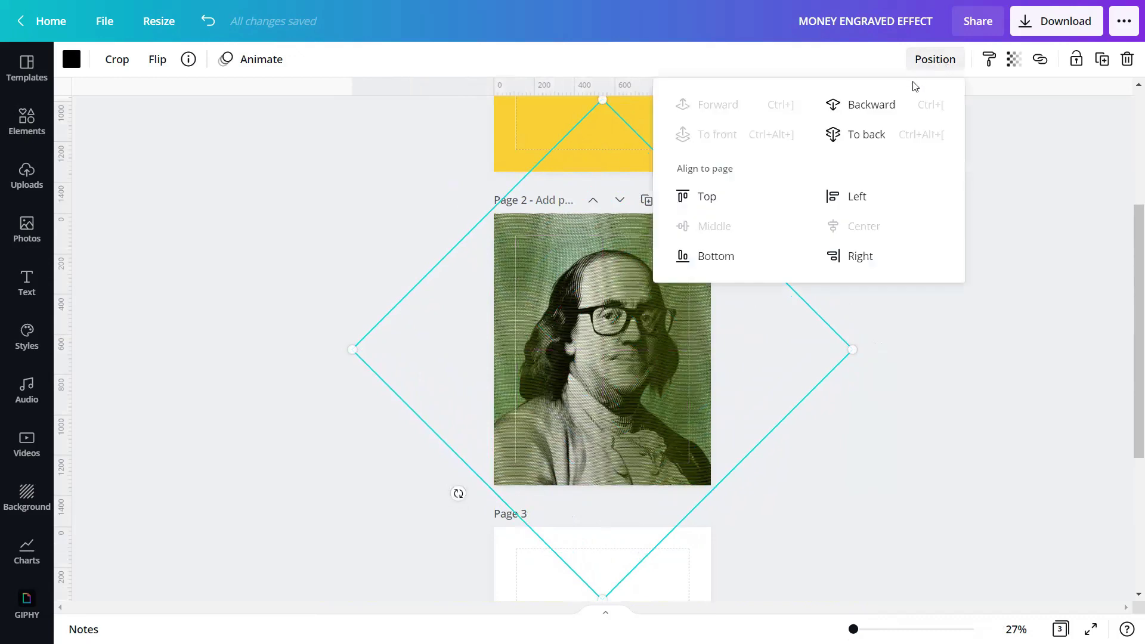
left_click(906, 374)
left_click(827, 564)
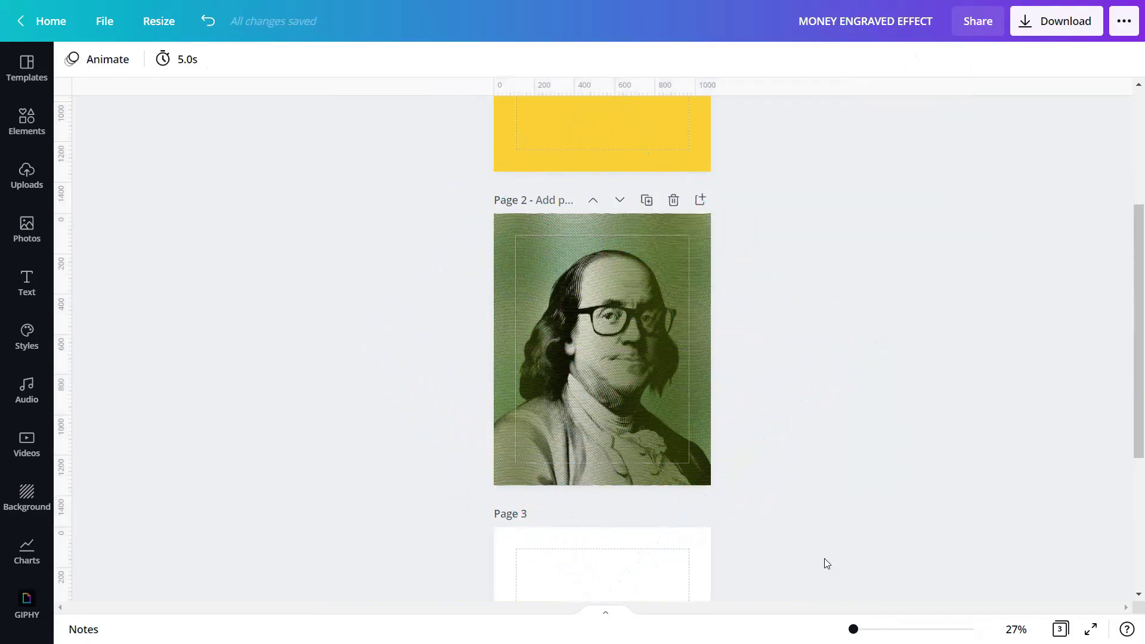
left_click_drag(854, 630, 858, 630)
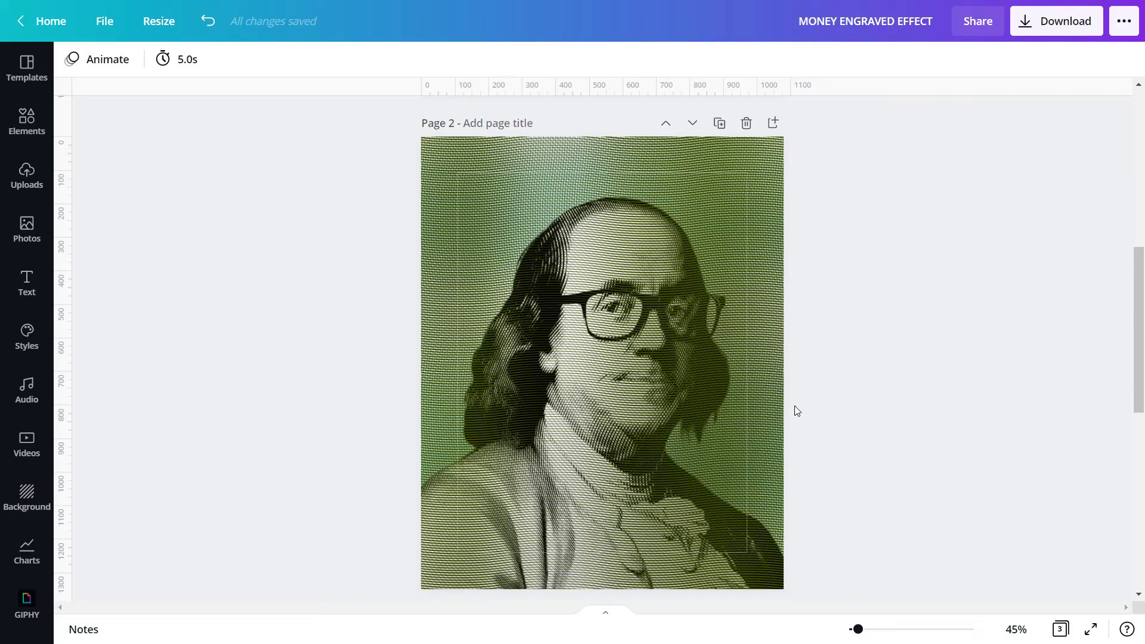
Open the Photos library from the left sidebar.
left_click(27, 227)
Search Photos for 'RETRO PAPER SUNBURST BACKGROUND TEXTURED' and add the pale green sunburst result.
left_click(119, 69)
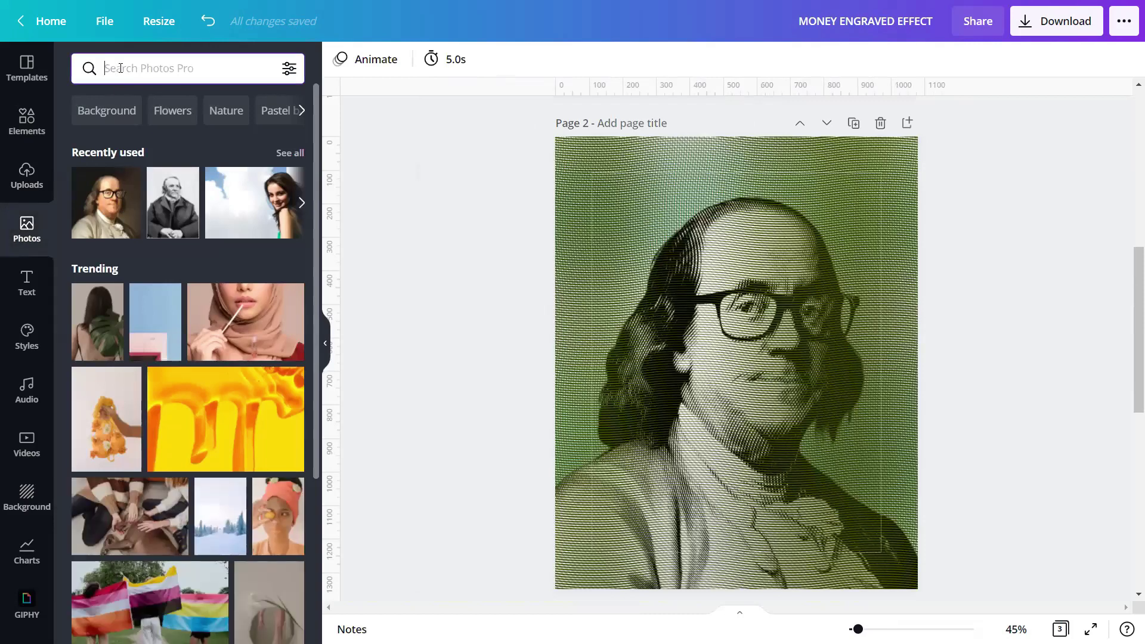
type("RETRO")
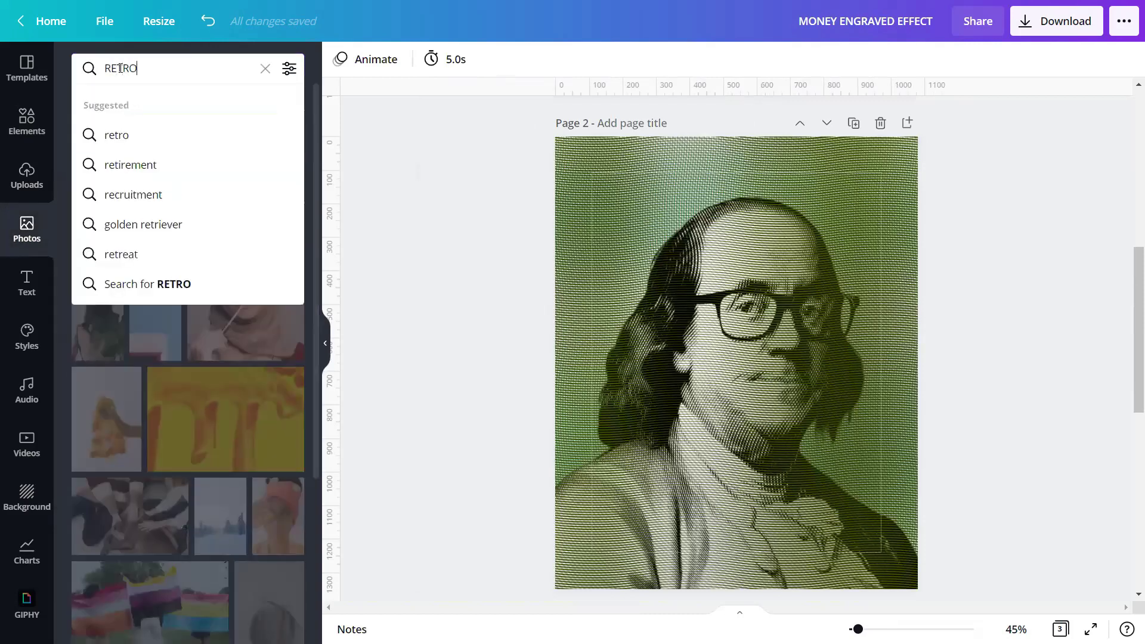
type(" P")
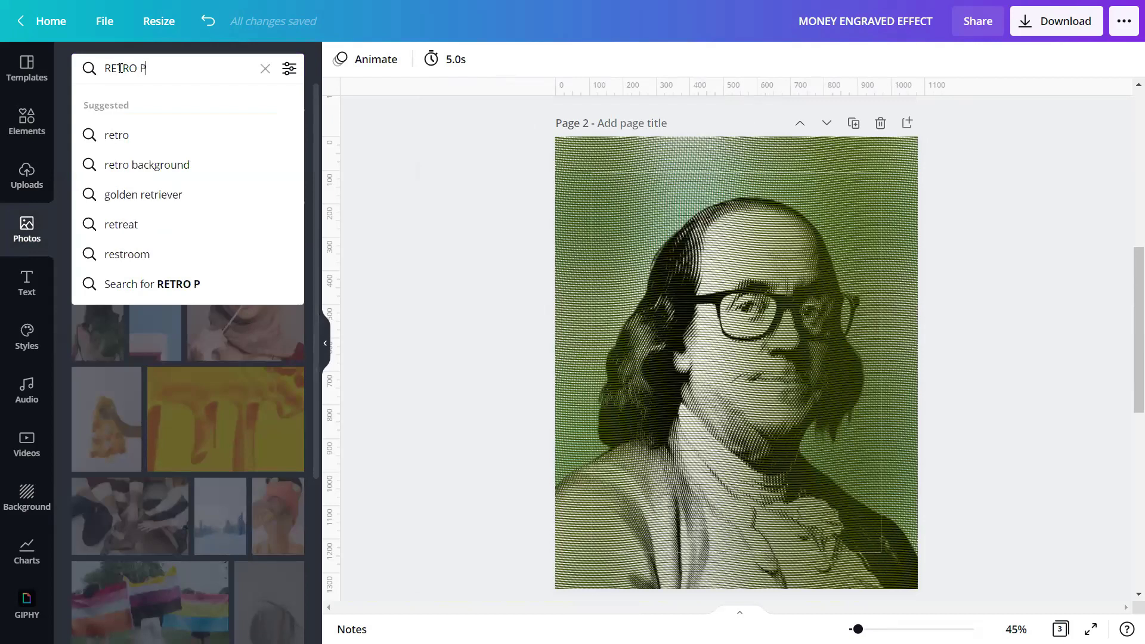
type("APER S")
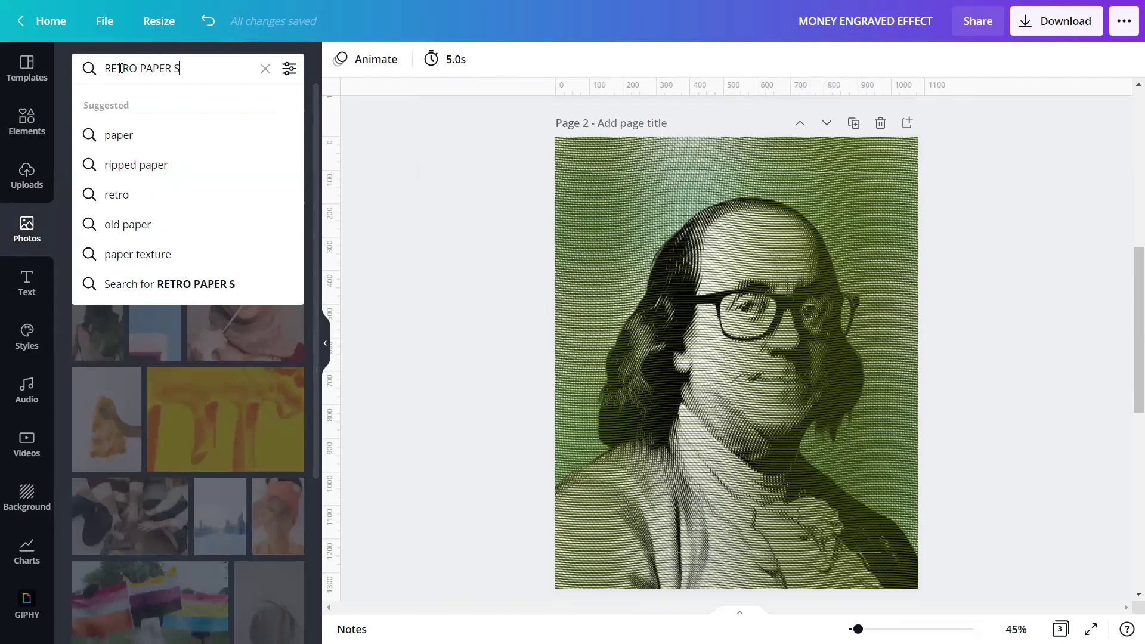
type("UNBURST BAC")
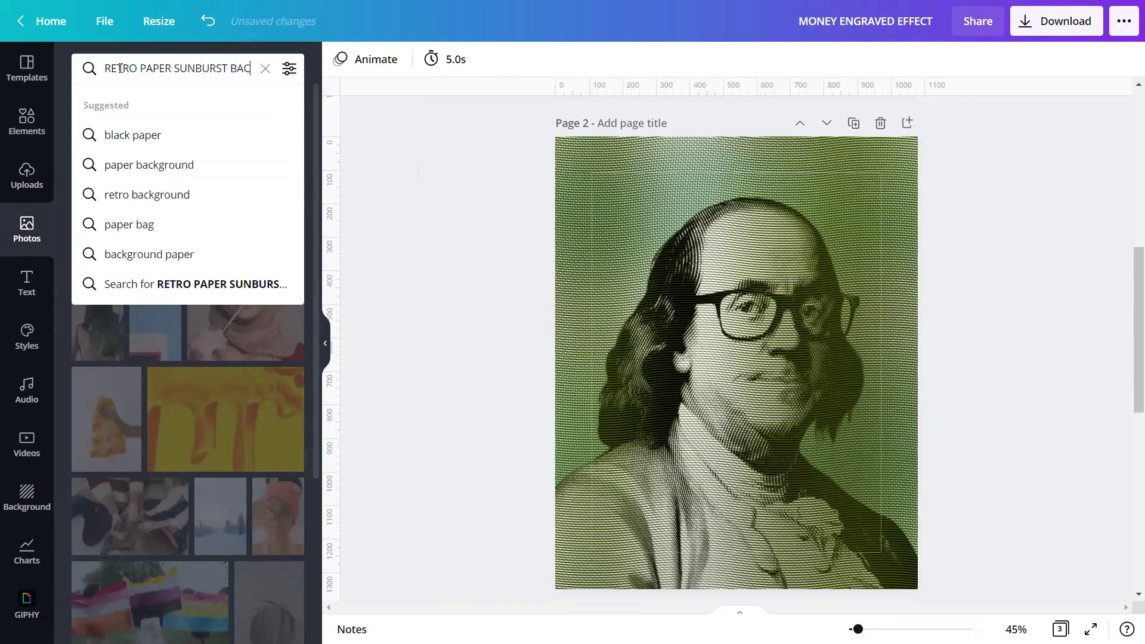
type("KGROUND")
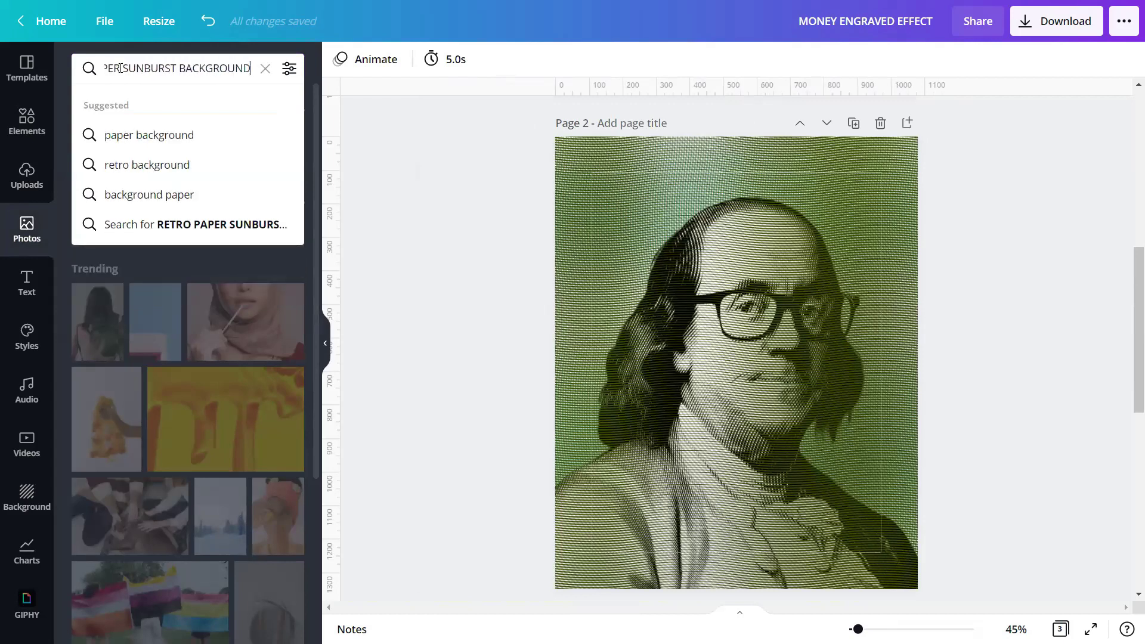
type(" TEXTURED")
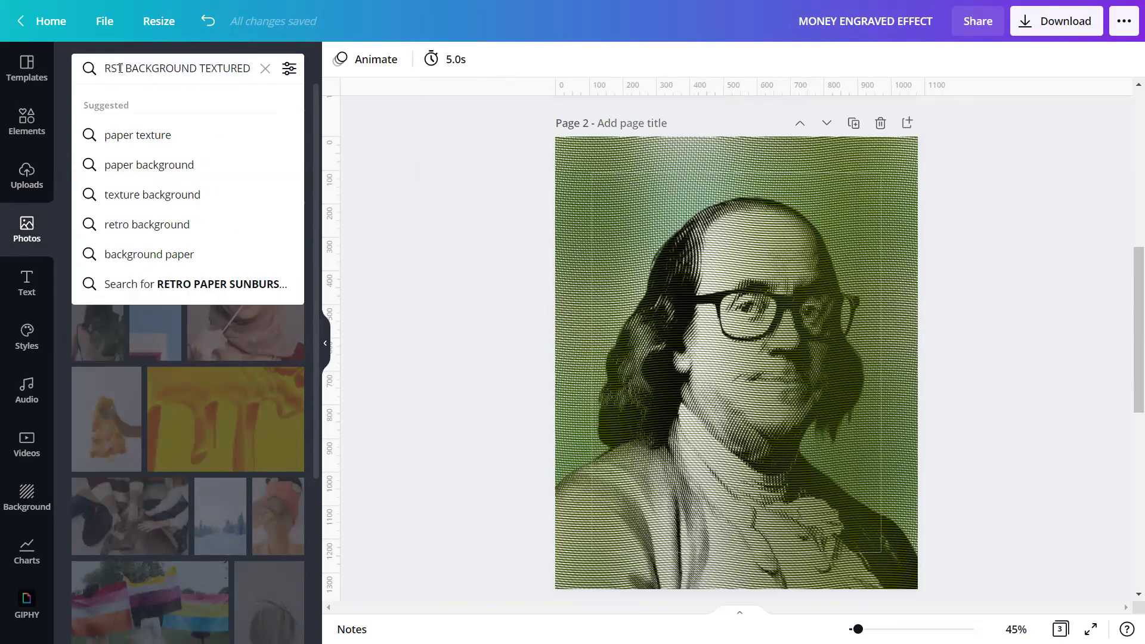
key("Return")
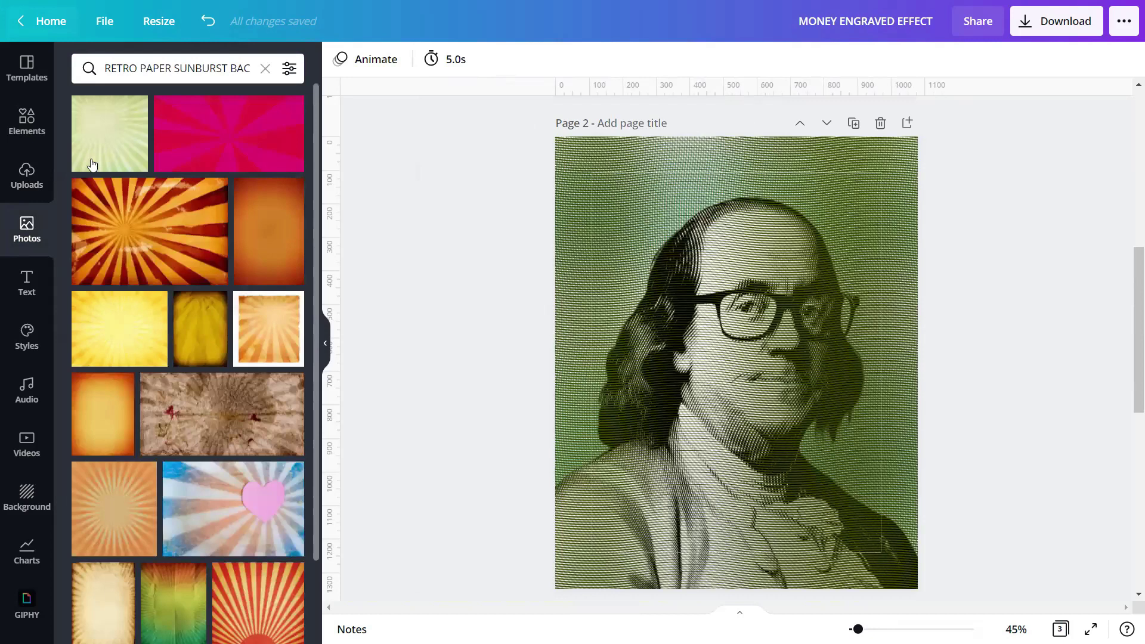
left_click(112, 139)
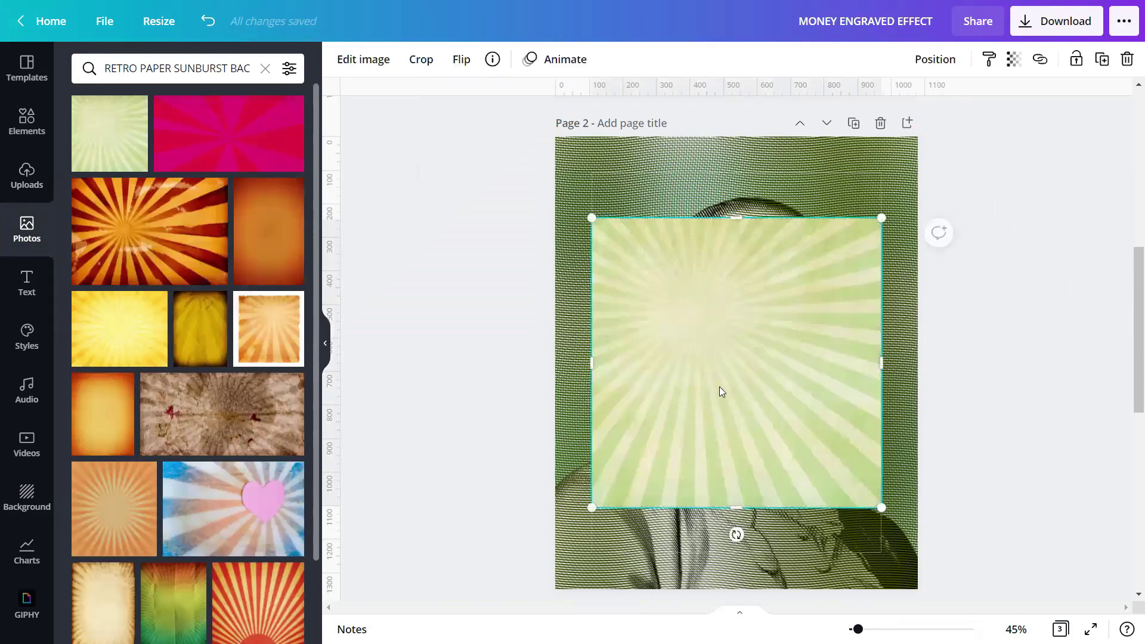
Set the sunburst photo as page 2's background and close the photo library.
right_click(720, 387)
left_click(803, 584)
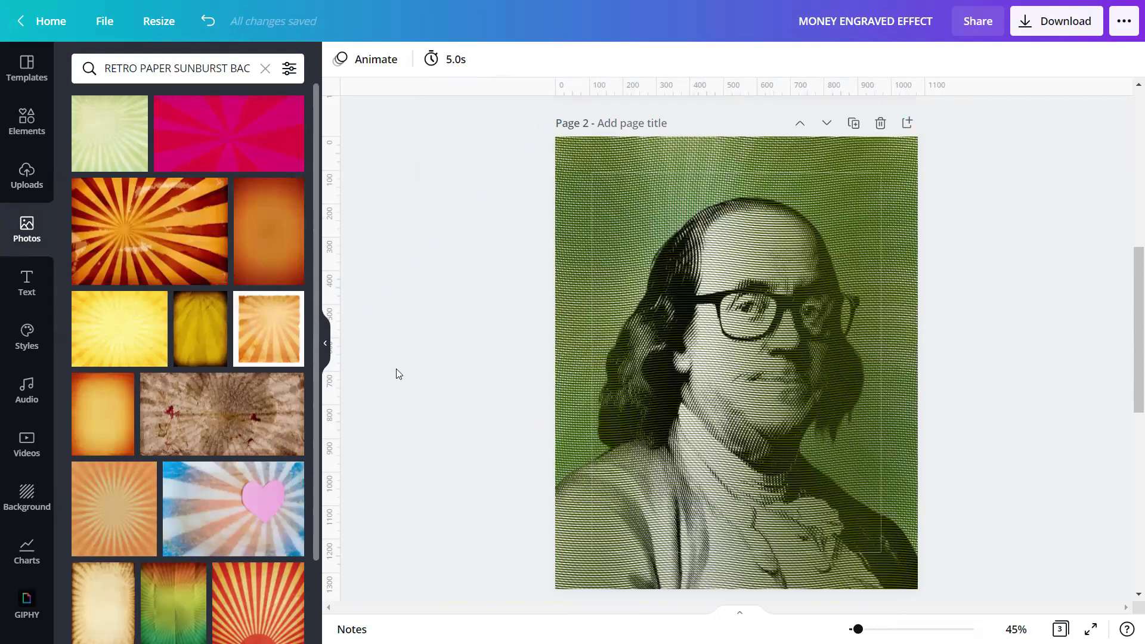
key("ctrl+slash")
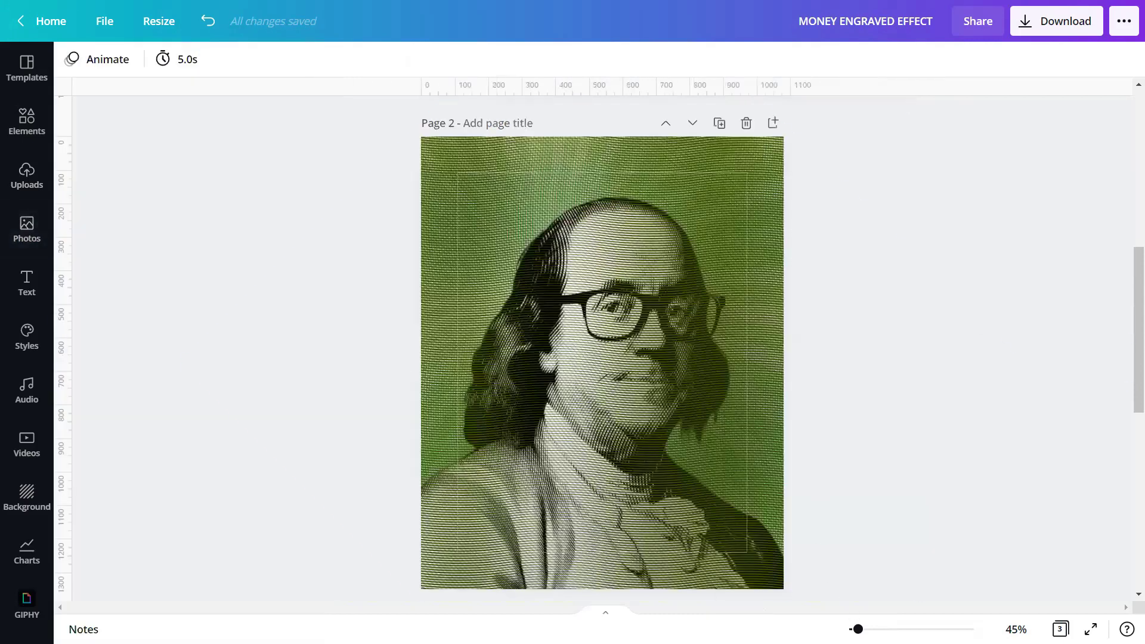
Zoom to about 118% to inspect the texture, then present page 2 full screen.
left_click_drag(858, 629, 876, 630)
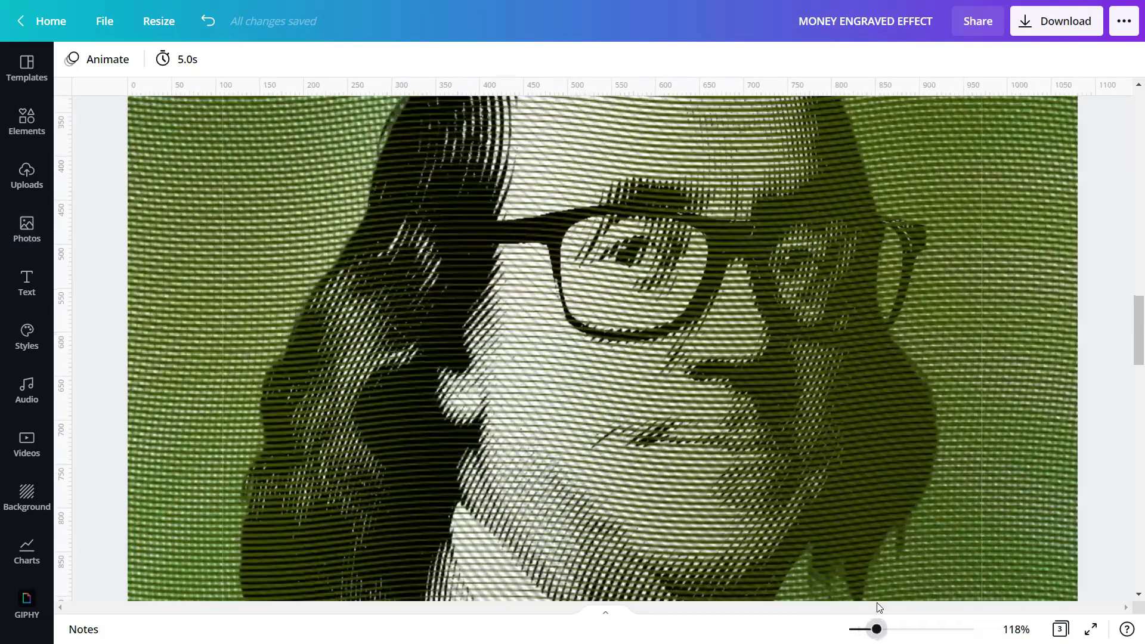
scroll(822, 524, "up", 5)
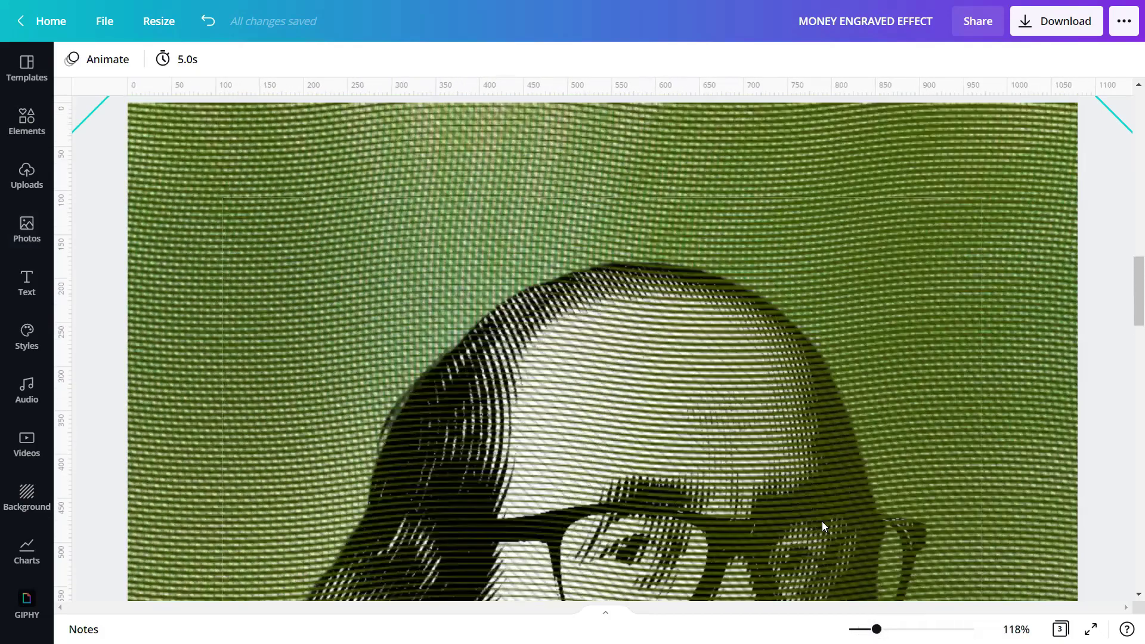
scroll(822, 523, "down", 5)
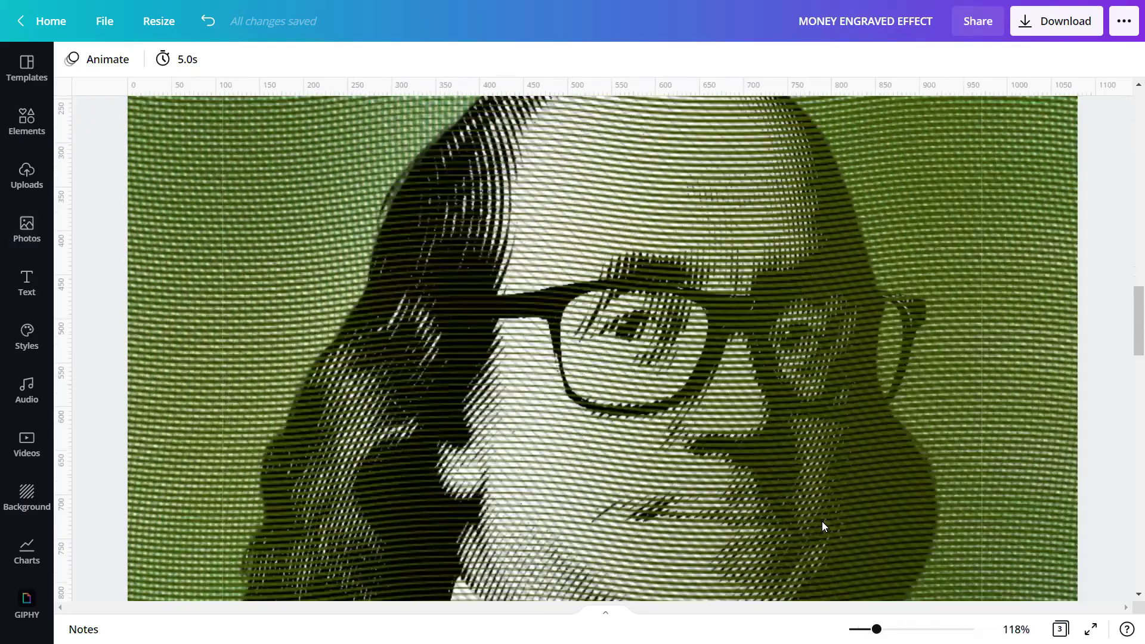
scroll(822, 522, "down", 5)
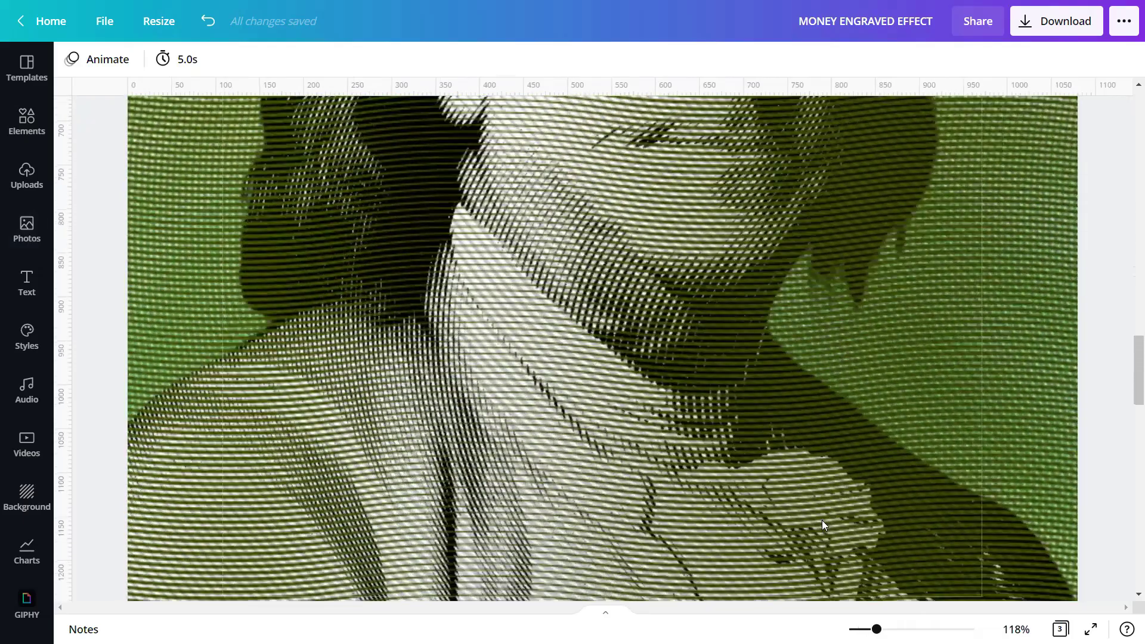
scroll(822, 520, "down", 1)
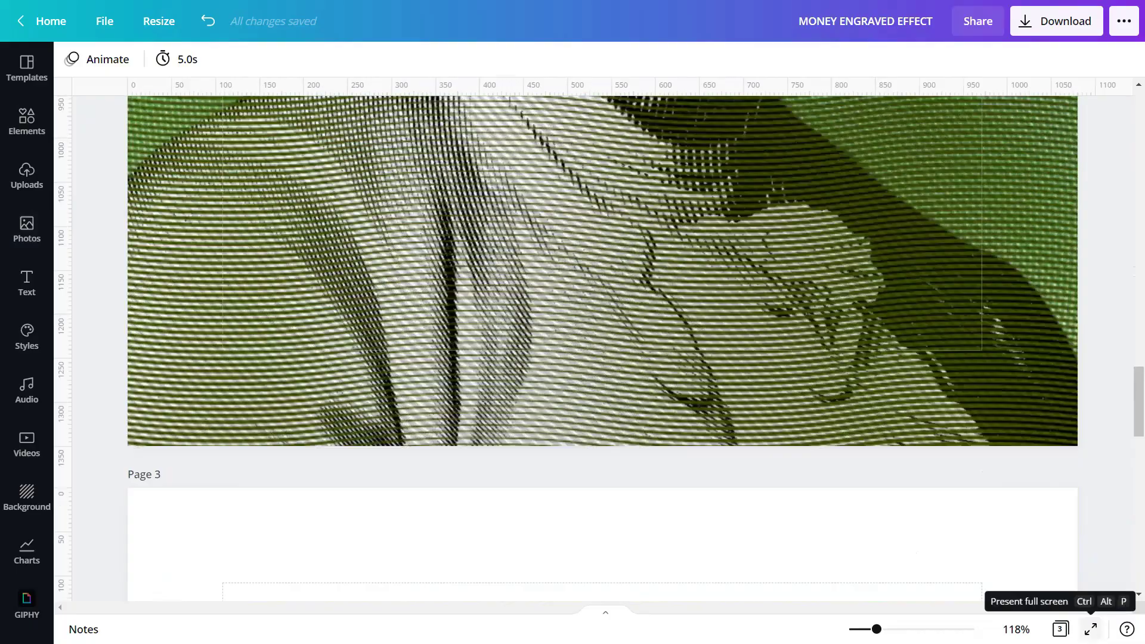
left_click(1091, 629)
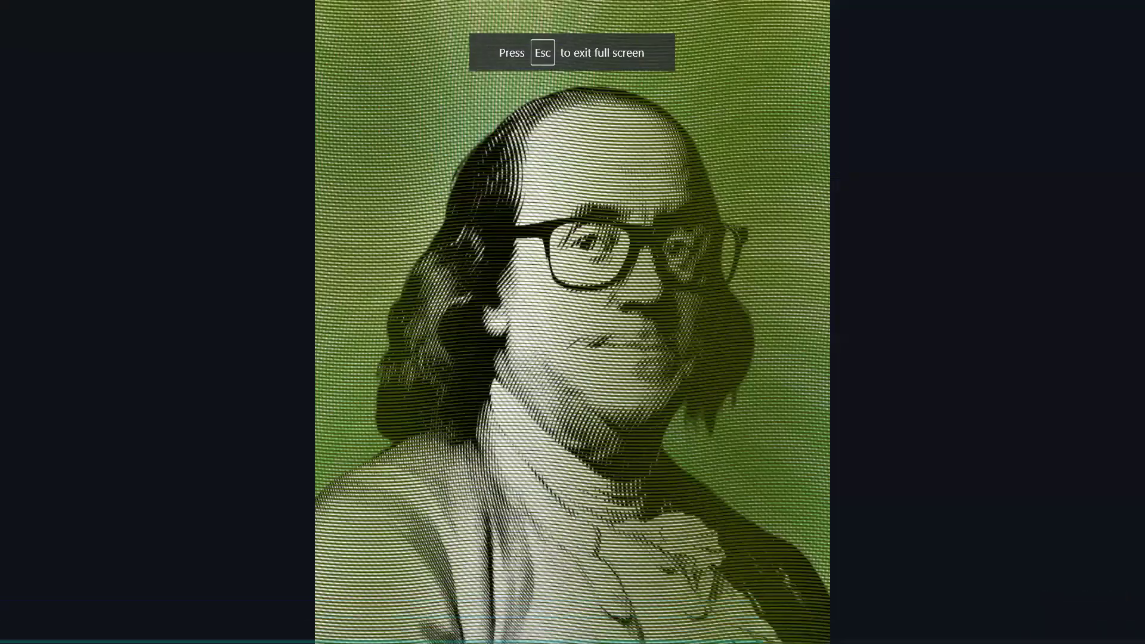
Dismiss the full-screen exit notice and give the slide a thumbs-up reaction.
left_click(1090, 632)
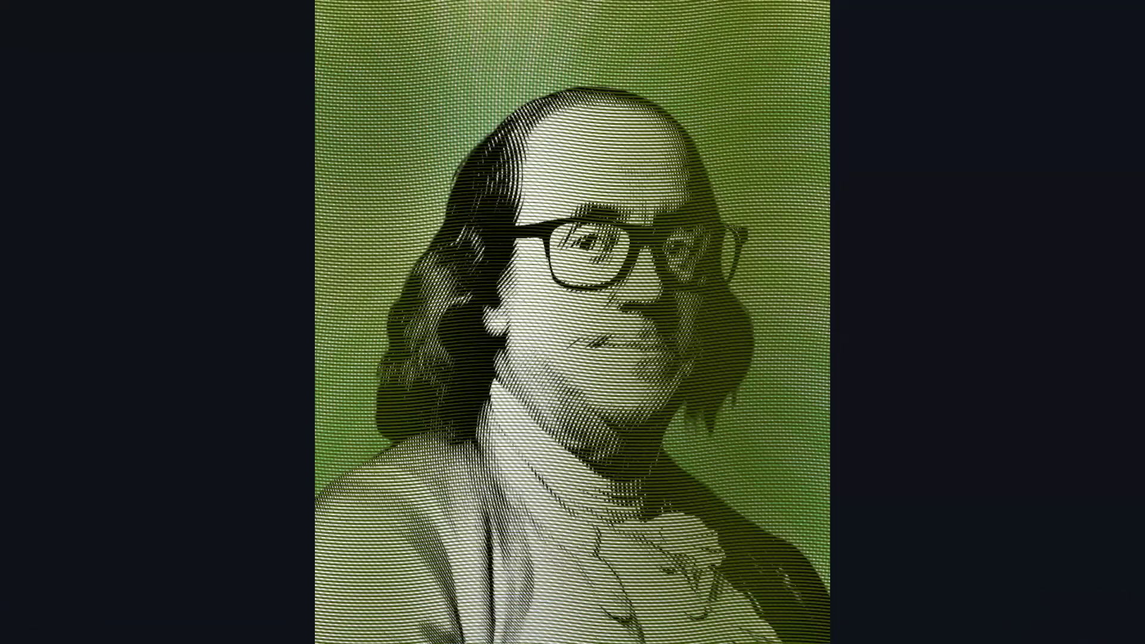
mouse_move(526, 497)
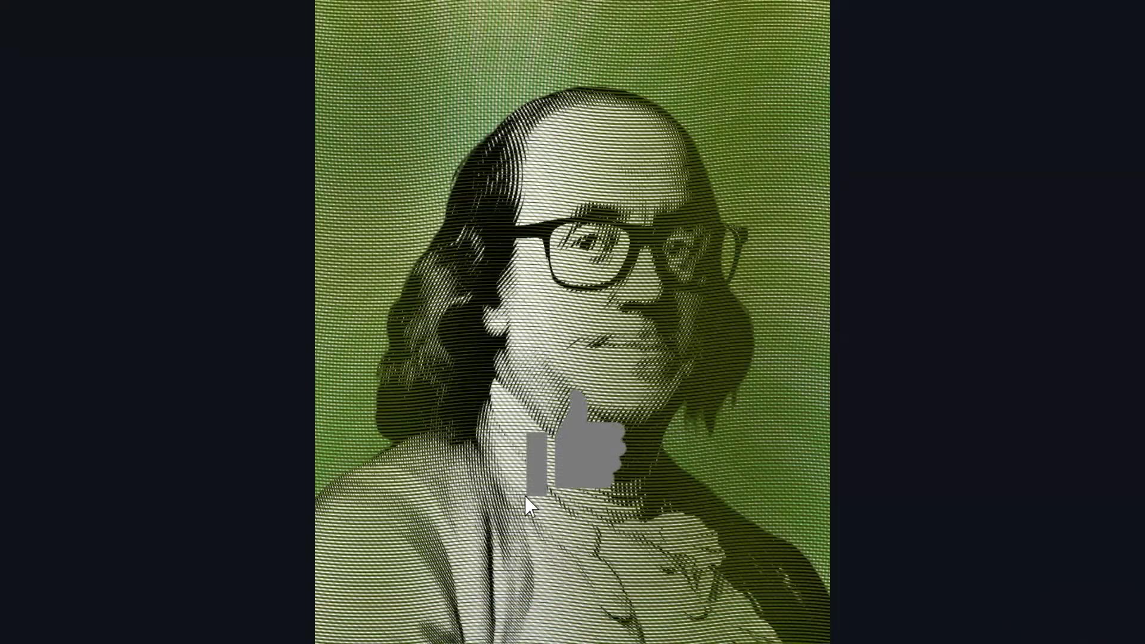
left_click(585, 474)
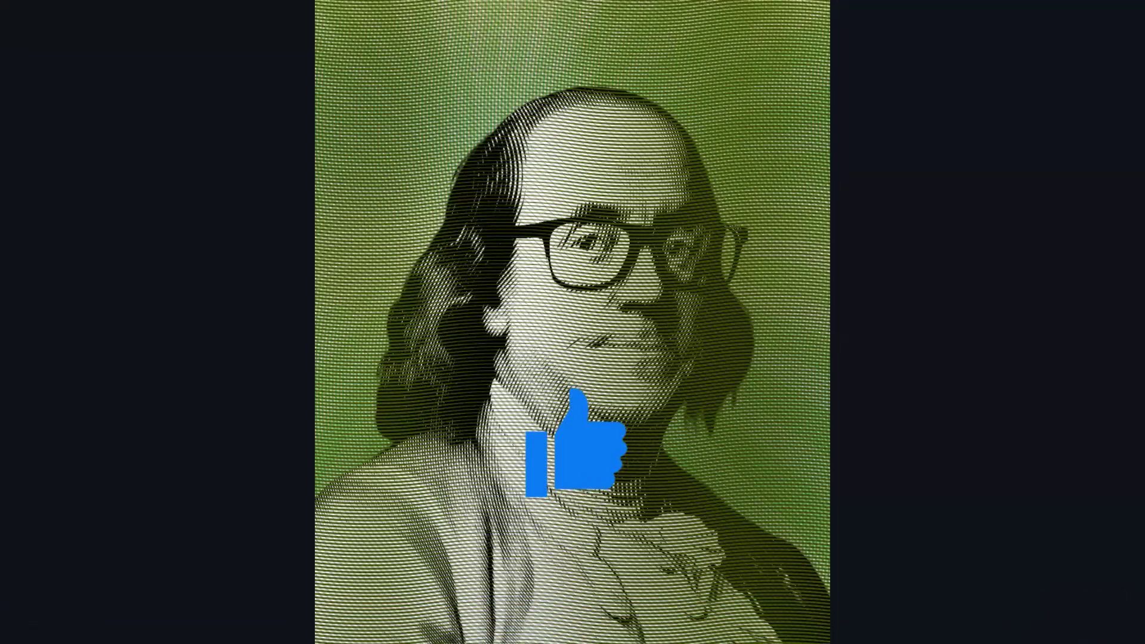